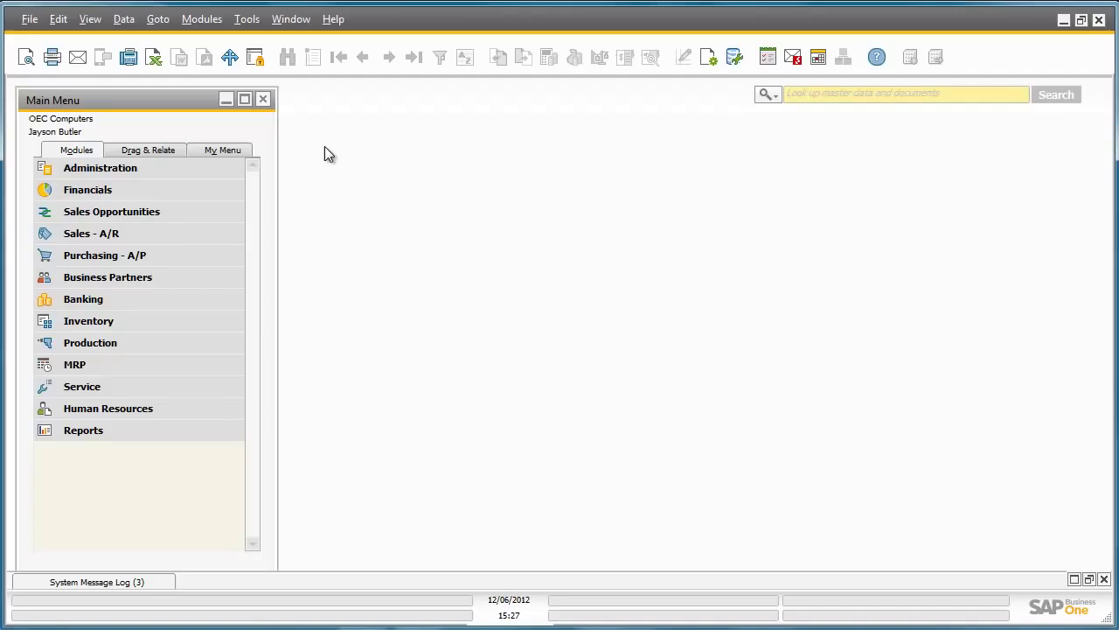
Step: In the administration inventory setup, add an inventory cycle with the code Annual Inventory and an Annually sequence
left_click(225, 167)
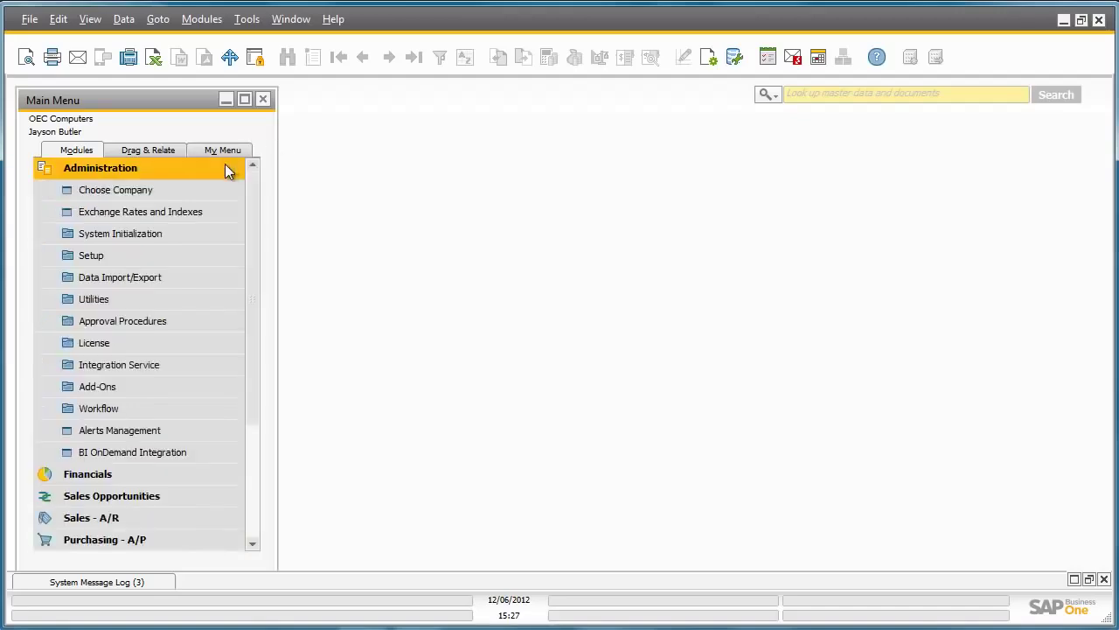
left_click(211, 254)
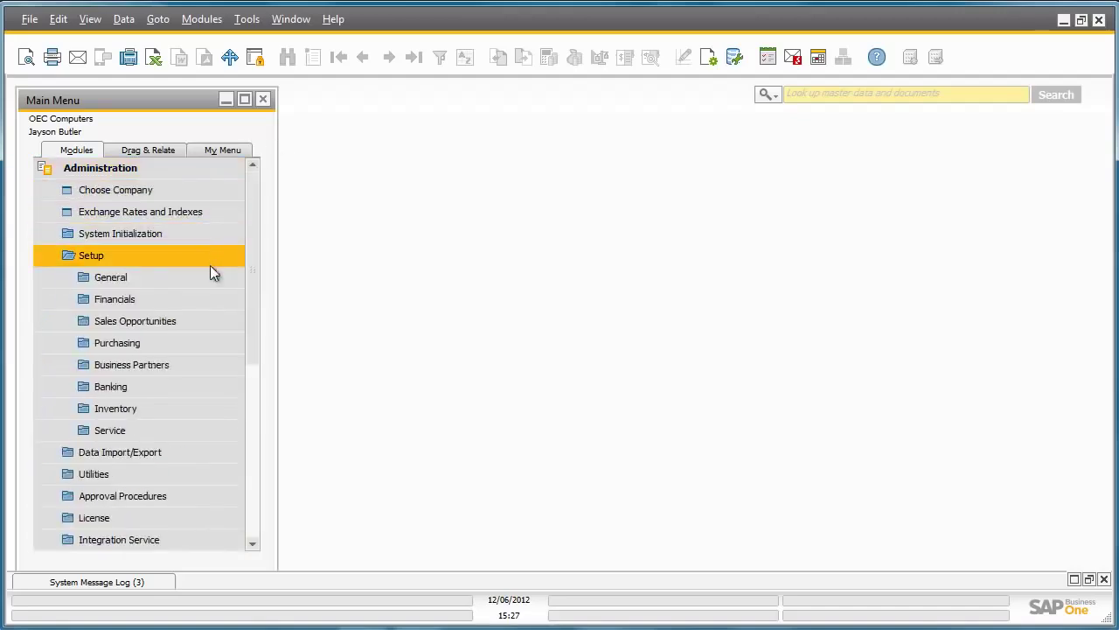
left_click(200, 408)
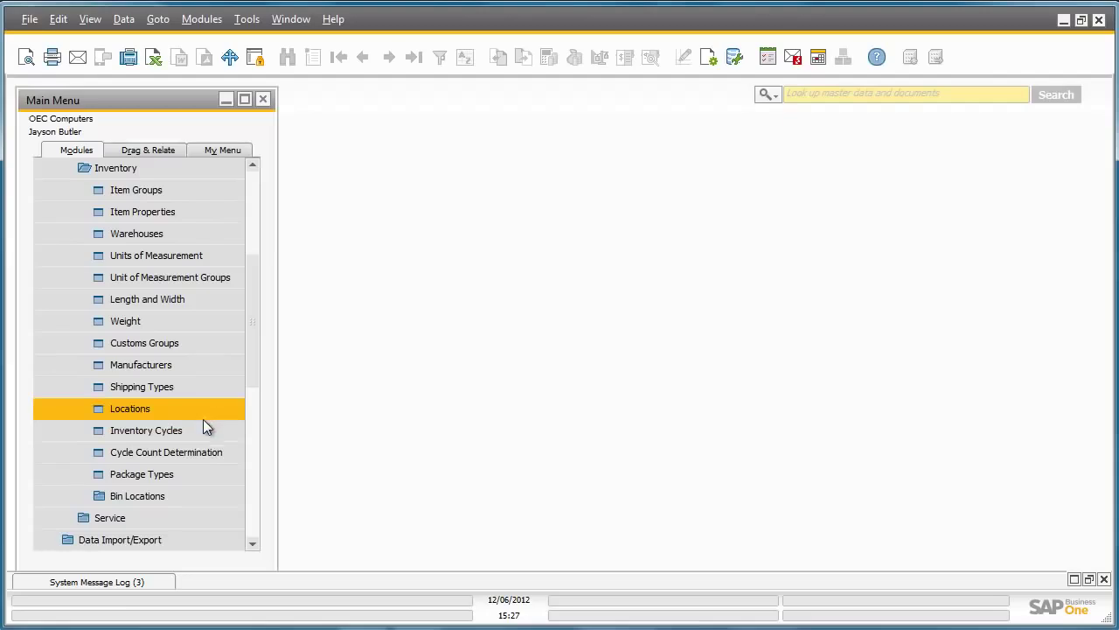
left_click(200, 432)
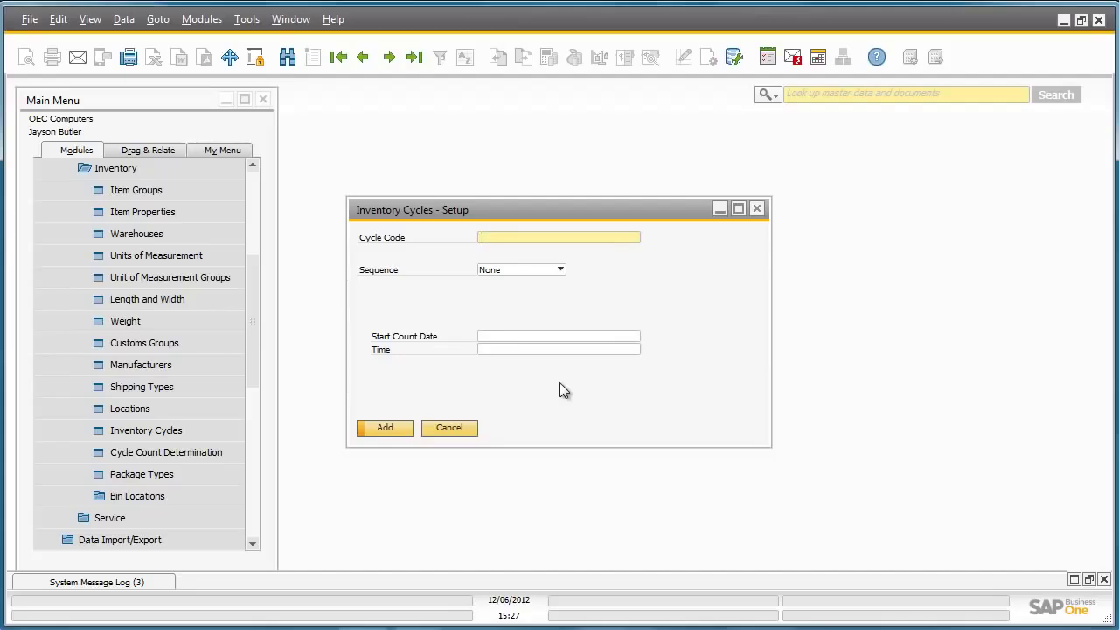
type("Annual Inventory")
left_click(560, 270)
left_click(554, 323)
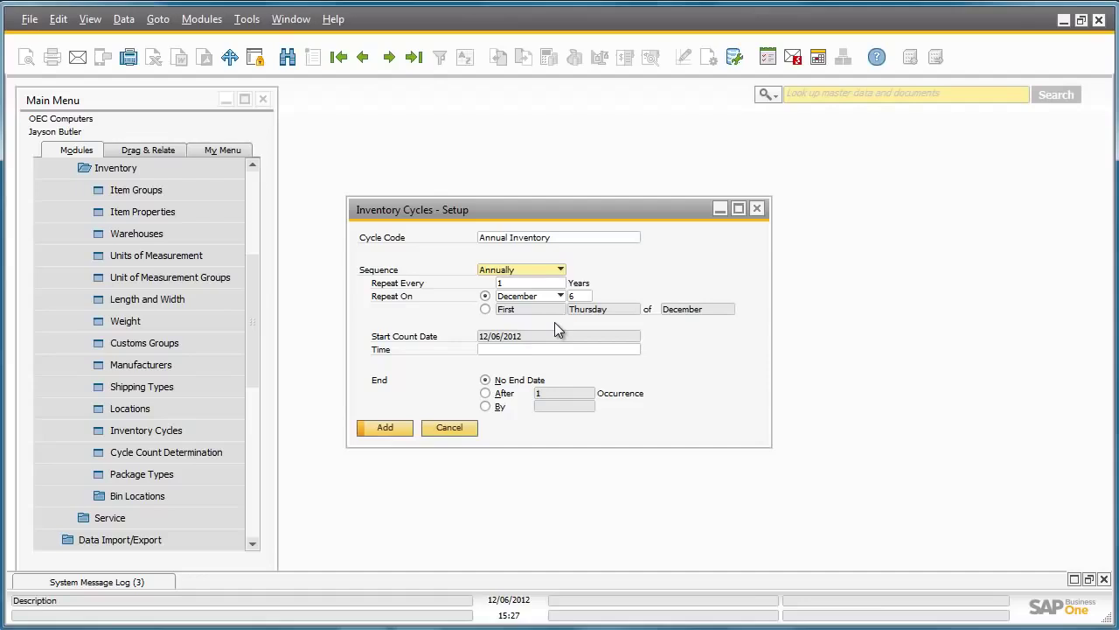
left_click(394, 427)
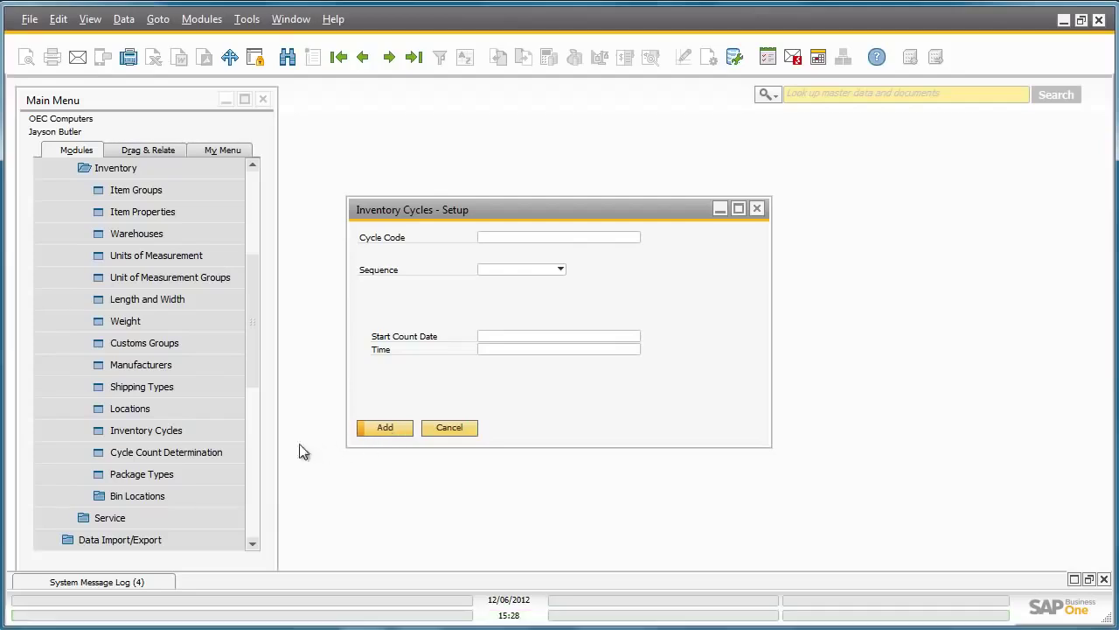
Step: In the cycle count determination for warehouse 01, assign Annual Inventory to the Rainbow Printers group, including all its existing items
left_click(237, 451)
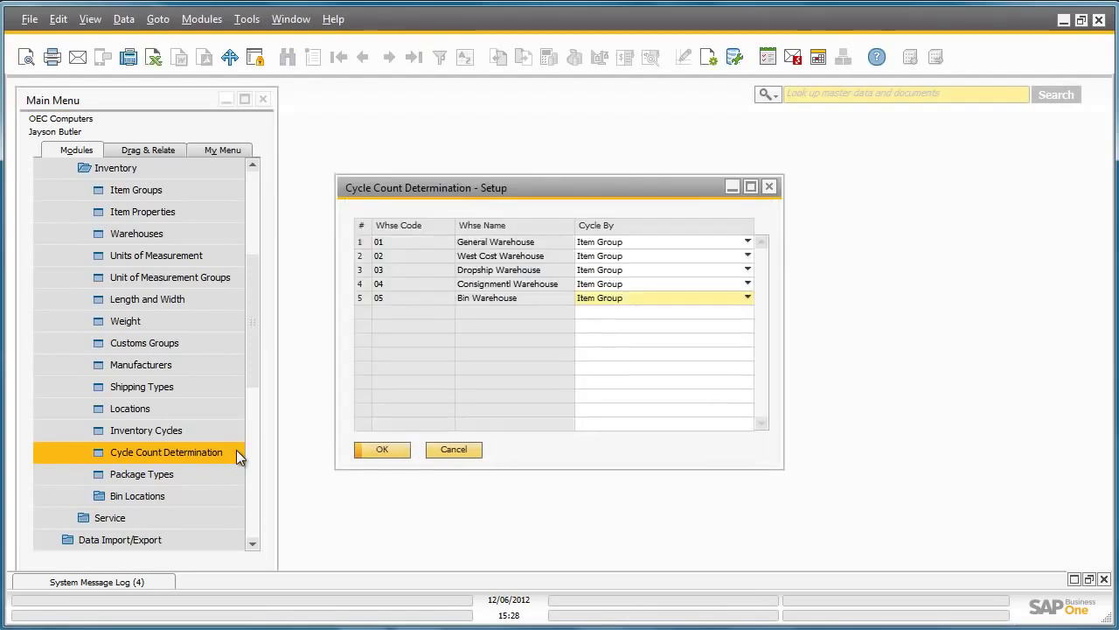
double_click(360, 244)
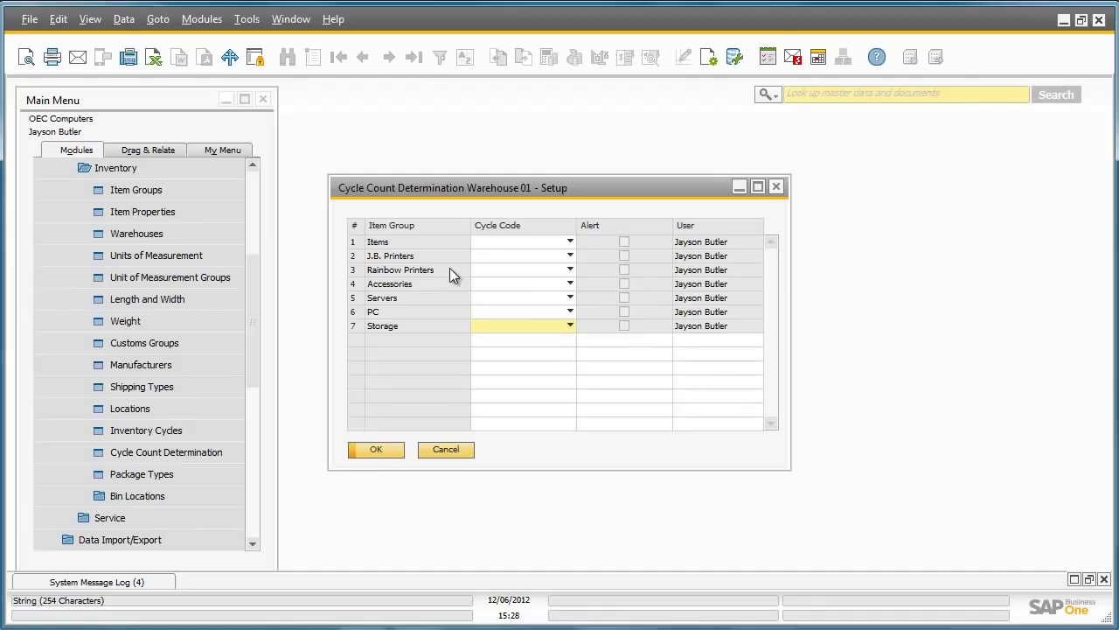
left_click(567, 271)
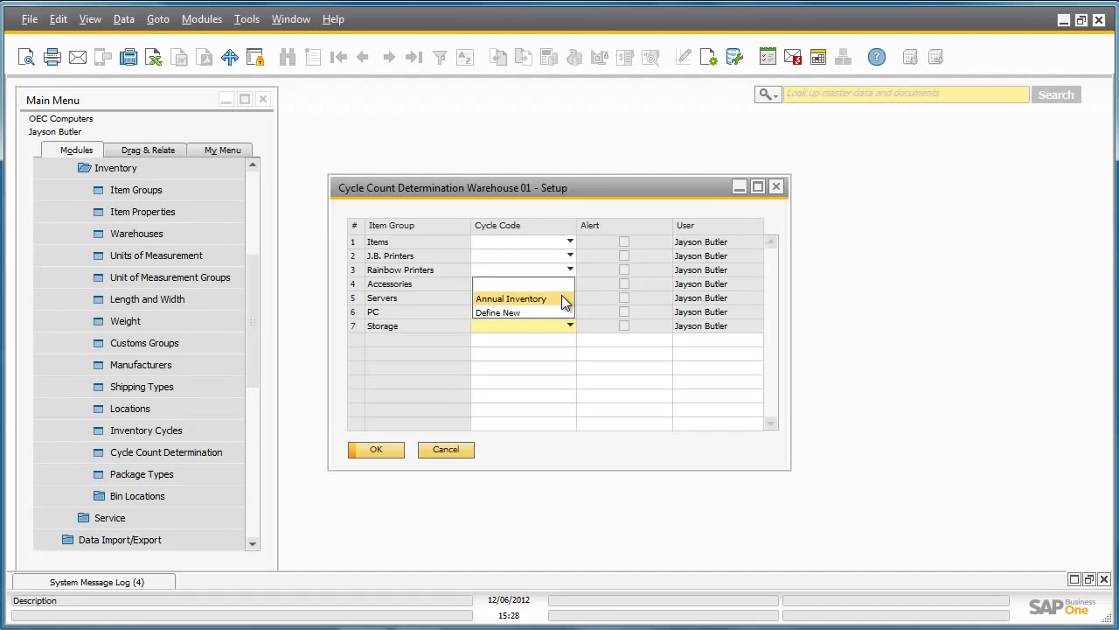
left_click(525, 298)
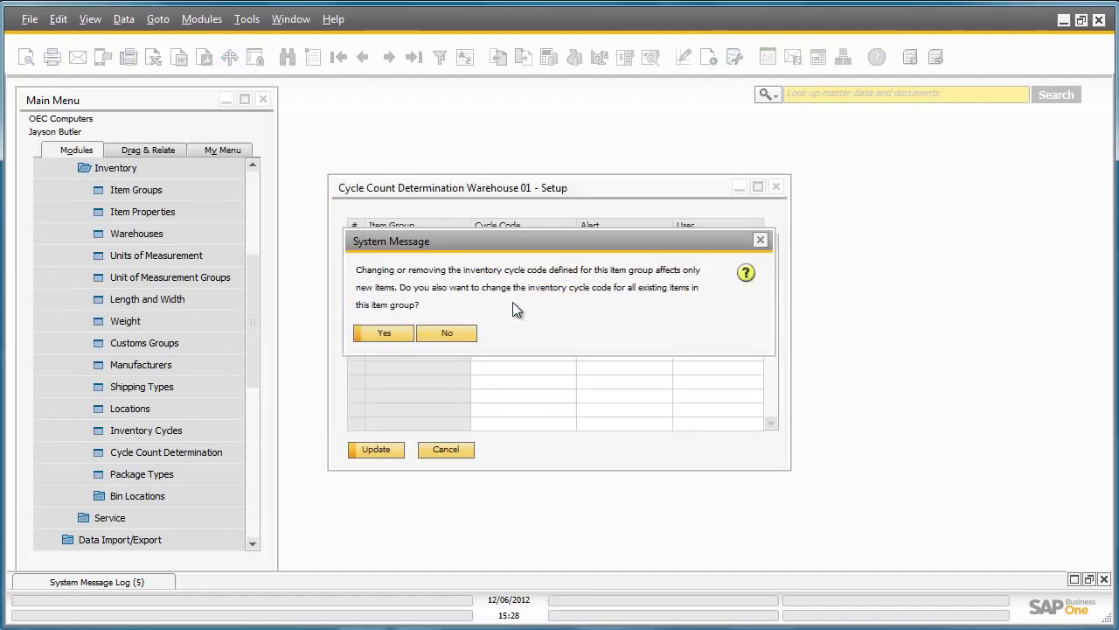
left_click(393, 332)
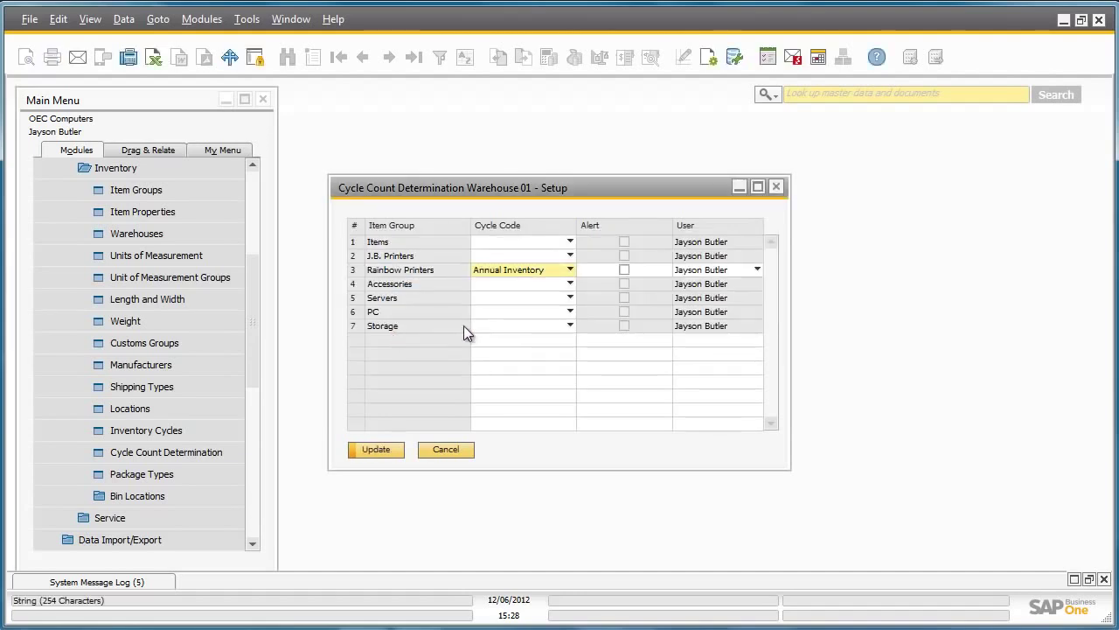
Step: Enable the alert for the Rainbow Printers group and save the cycle count determination
left_click(624, 270)
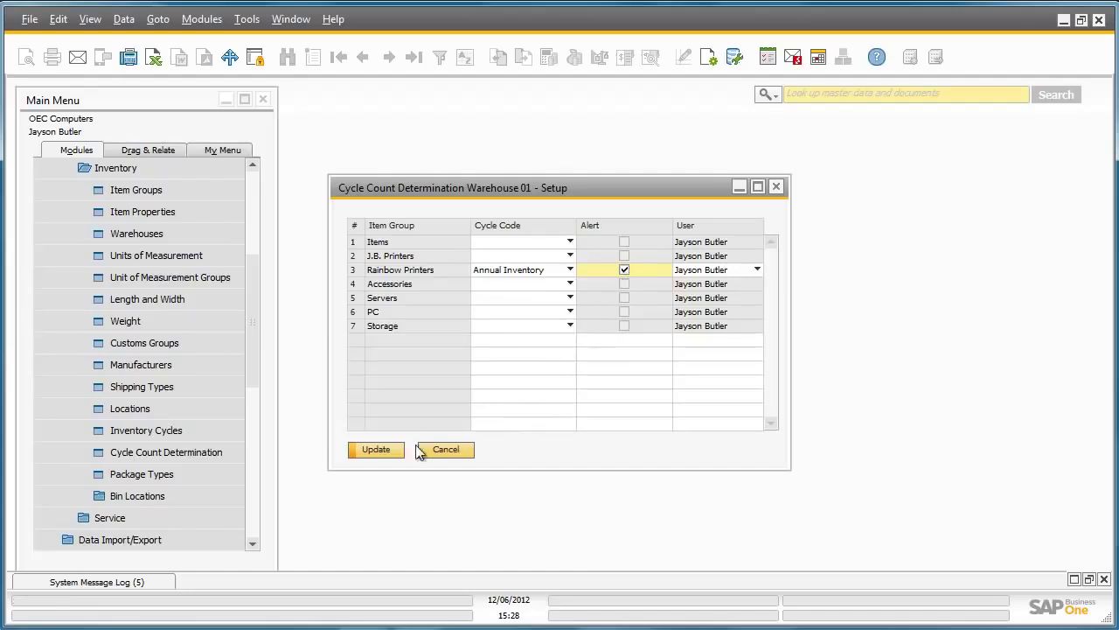
left_click(376, 449)
left_click(398, 451)
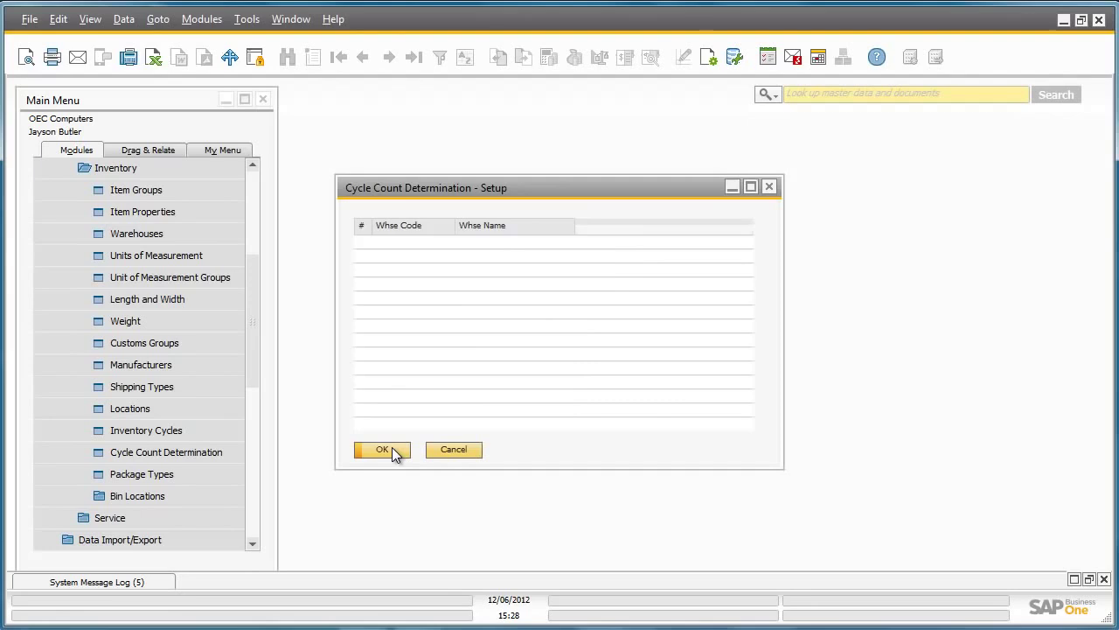
left_click(392, 449)
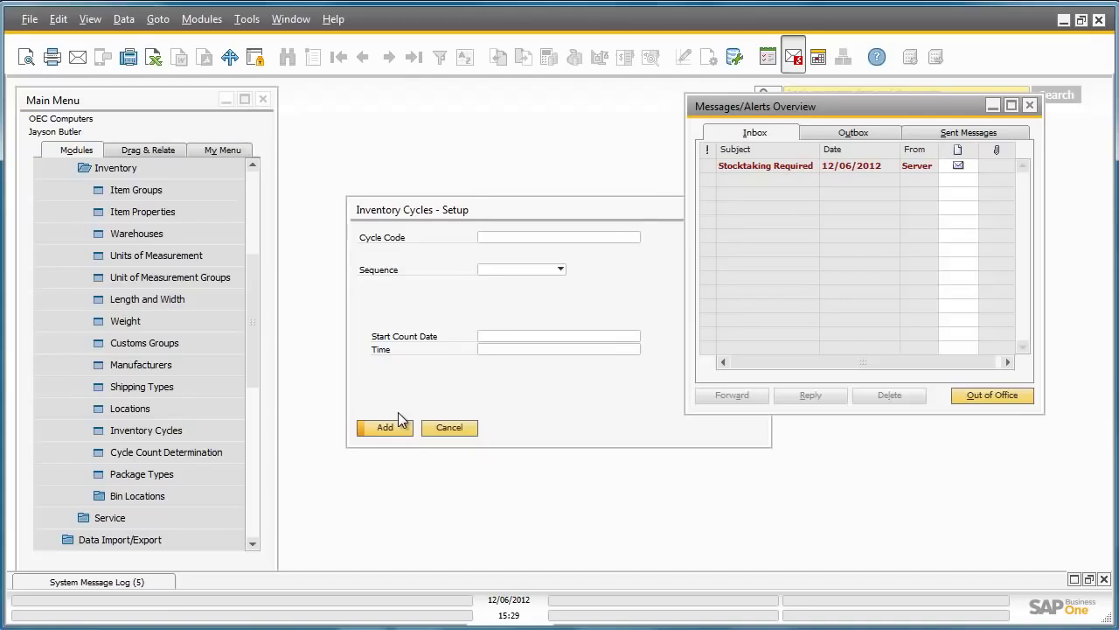
Step: From the Stocktaking Required alert, create an inventory counting for item A00006, Rainbow 1200 Laser Series, and maximize its window
left_click(776, 168)
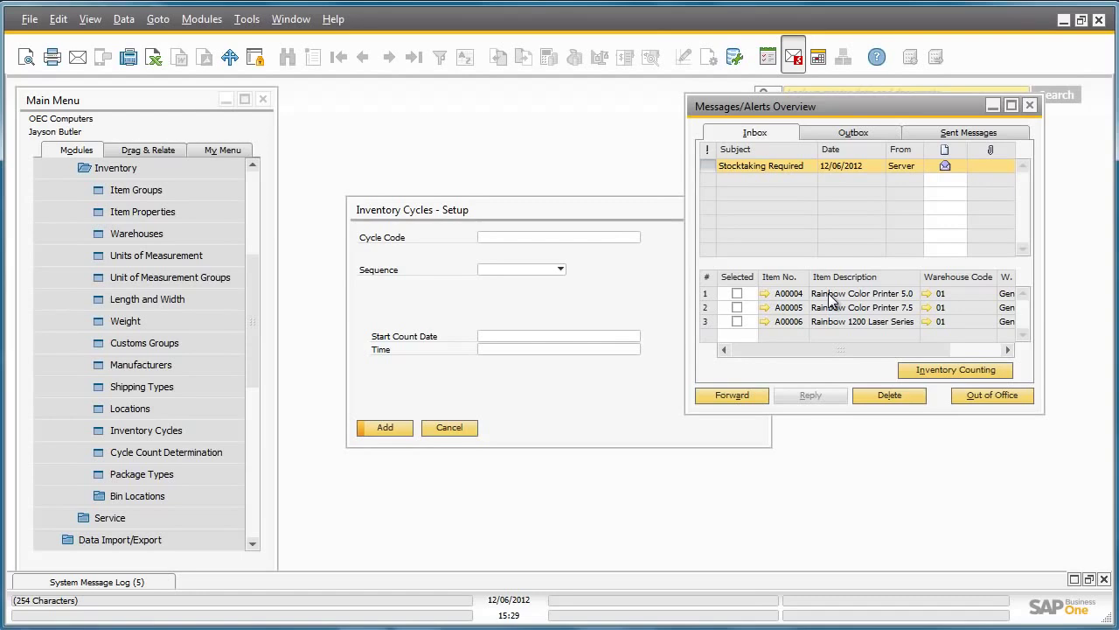
left_click(738, 321)
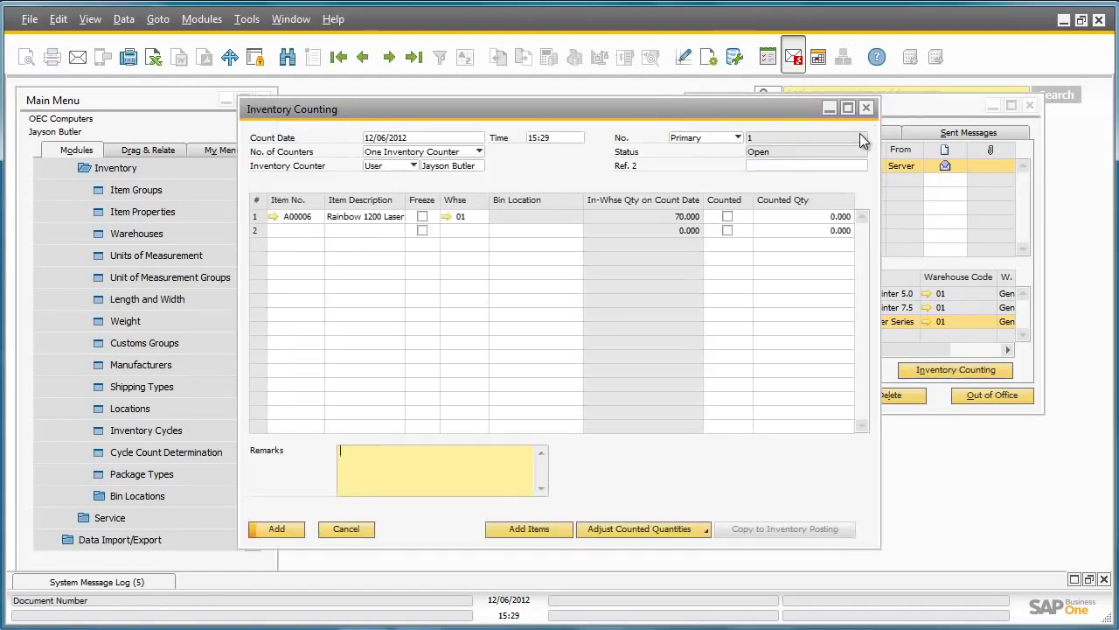
left_click(848, 107)
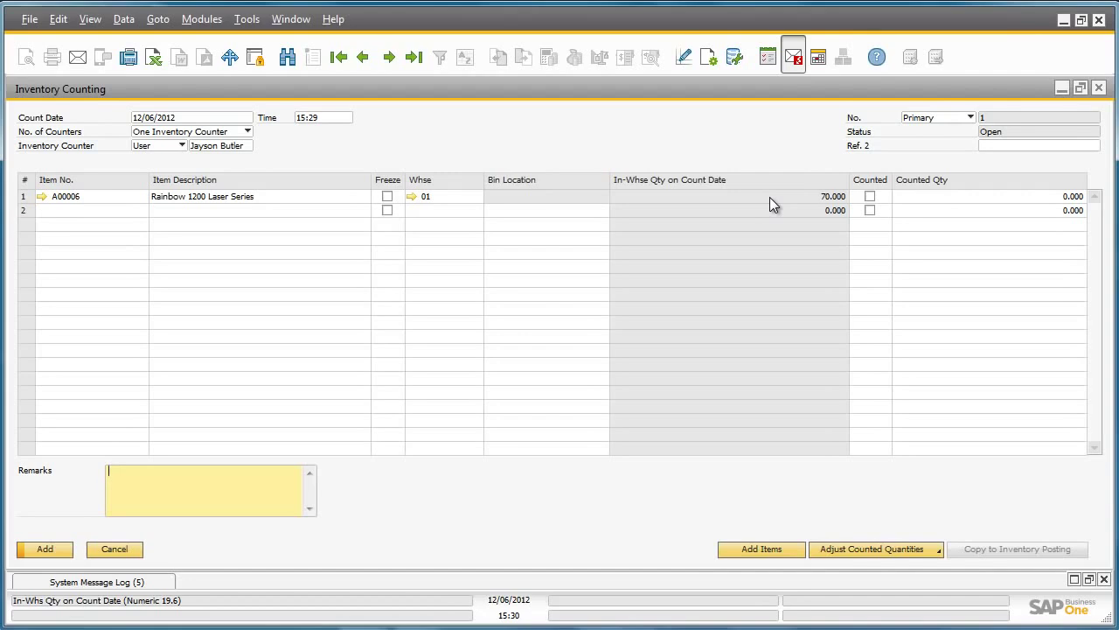
Step: Set the counting to Two Inventory Counters and choose a different user as the second counter
left_click(248, 130)
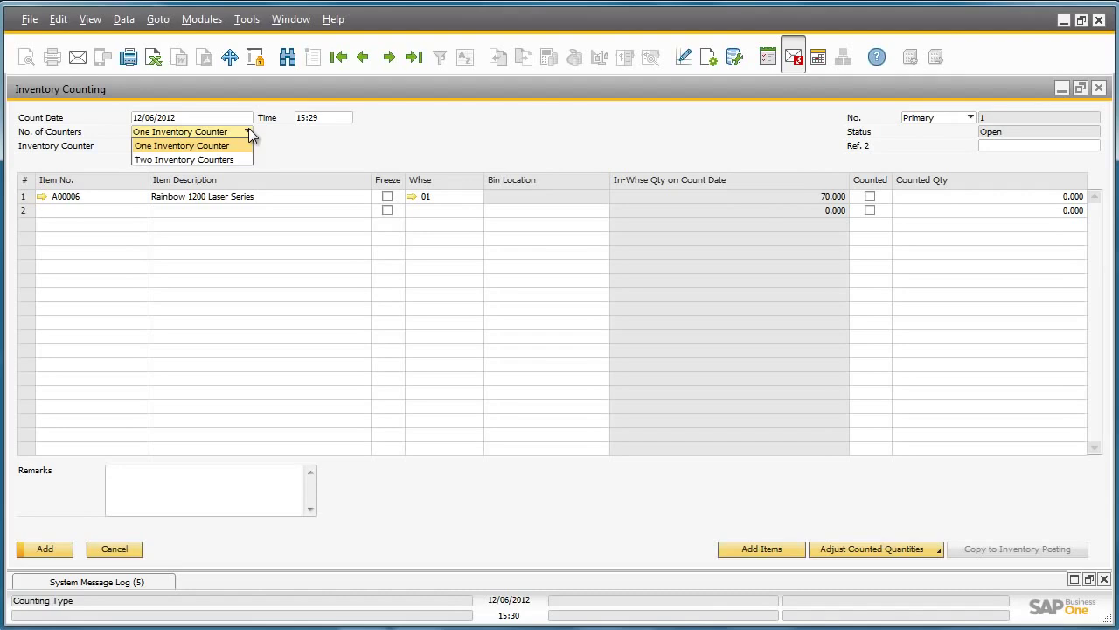
left_click(240, 160)
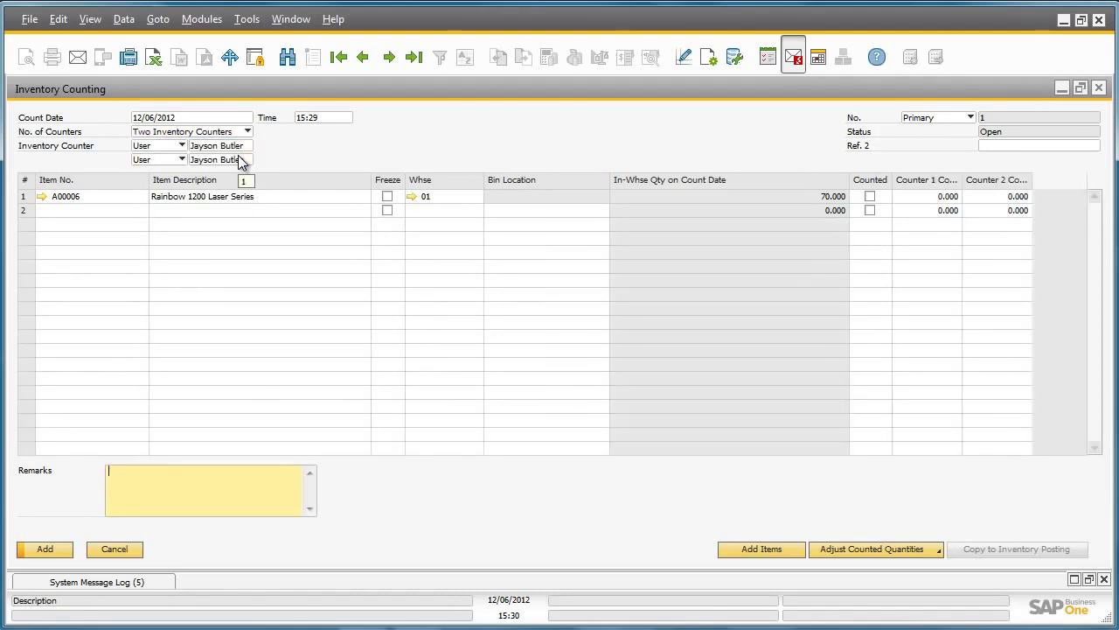
left_click(243, 161)
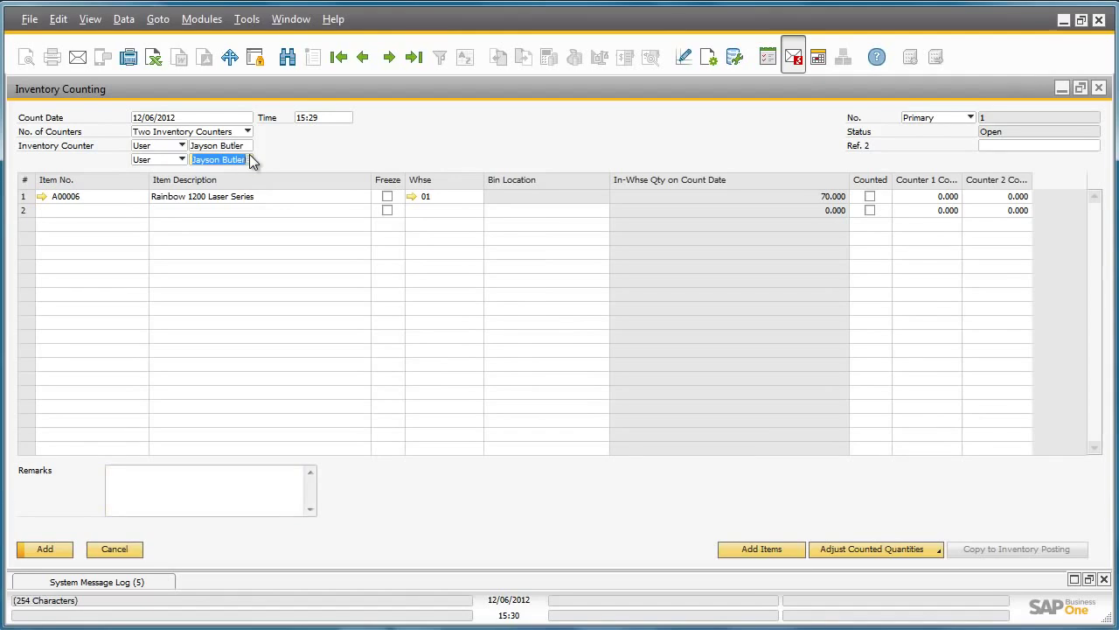
left_click(248, 159)
type("Fred")
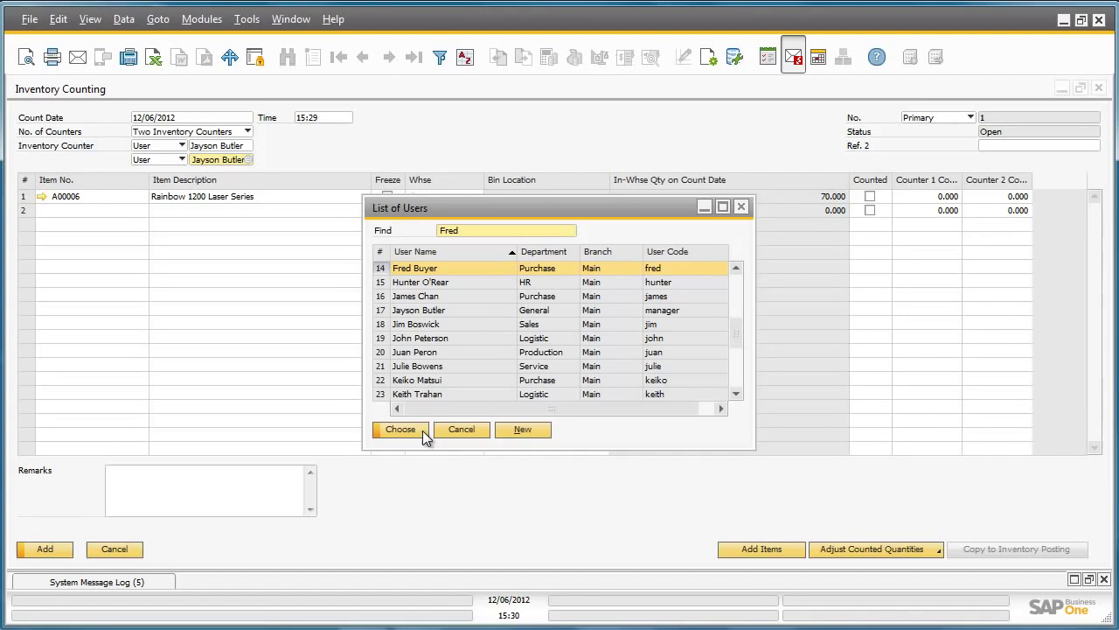
left_click(400, 428)
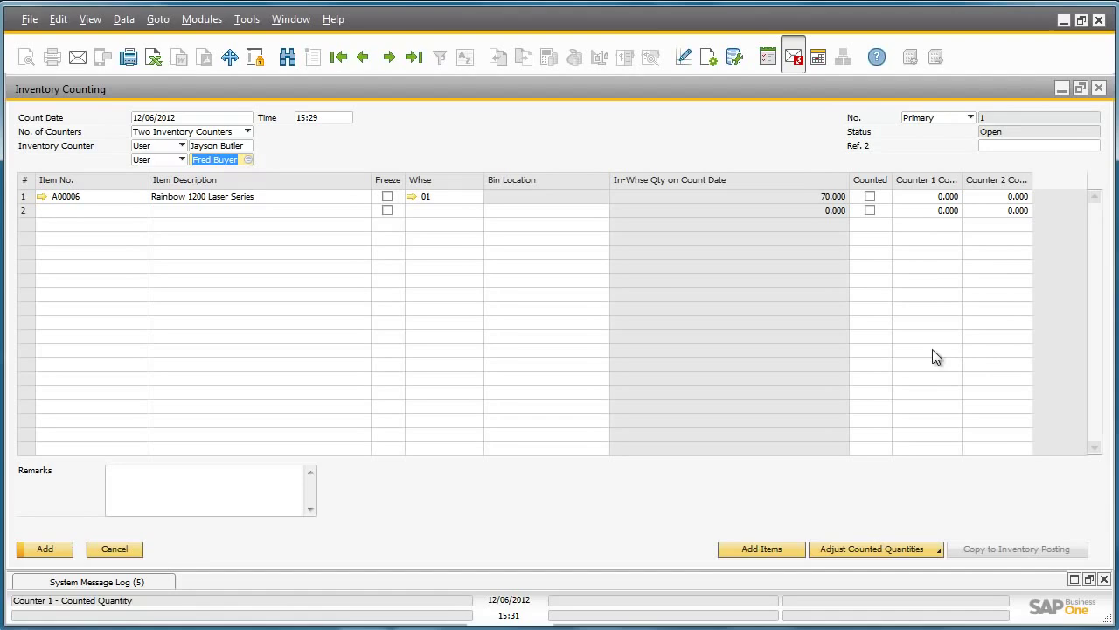
Step: Freeze item A00006 for the count and add the inventory counting document
left_click(386, 196)
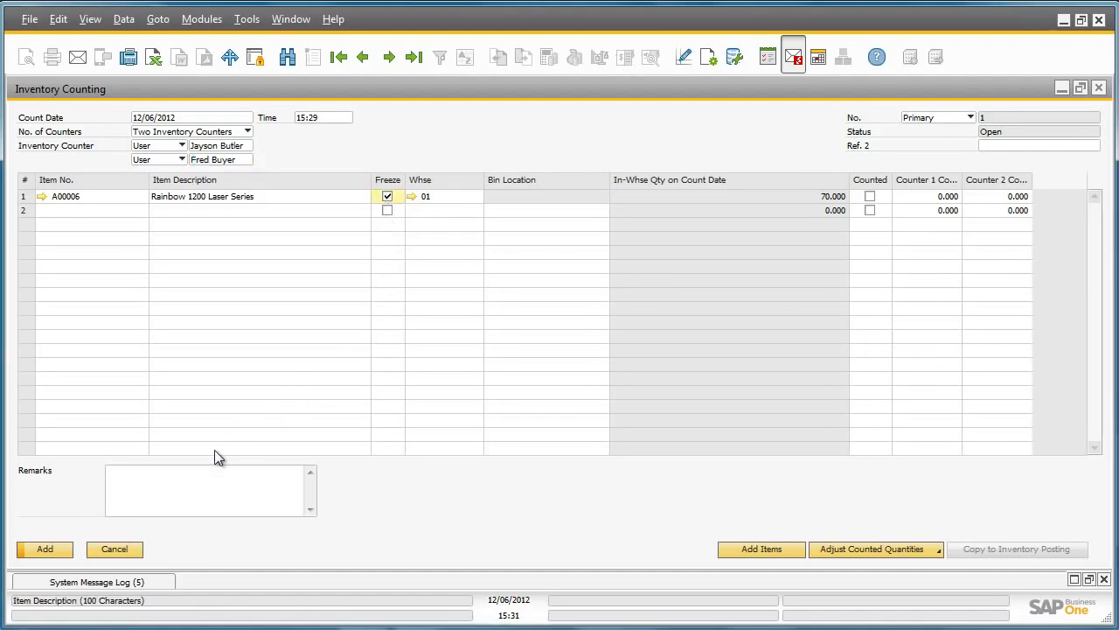
left_click(47, 549)
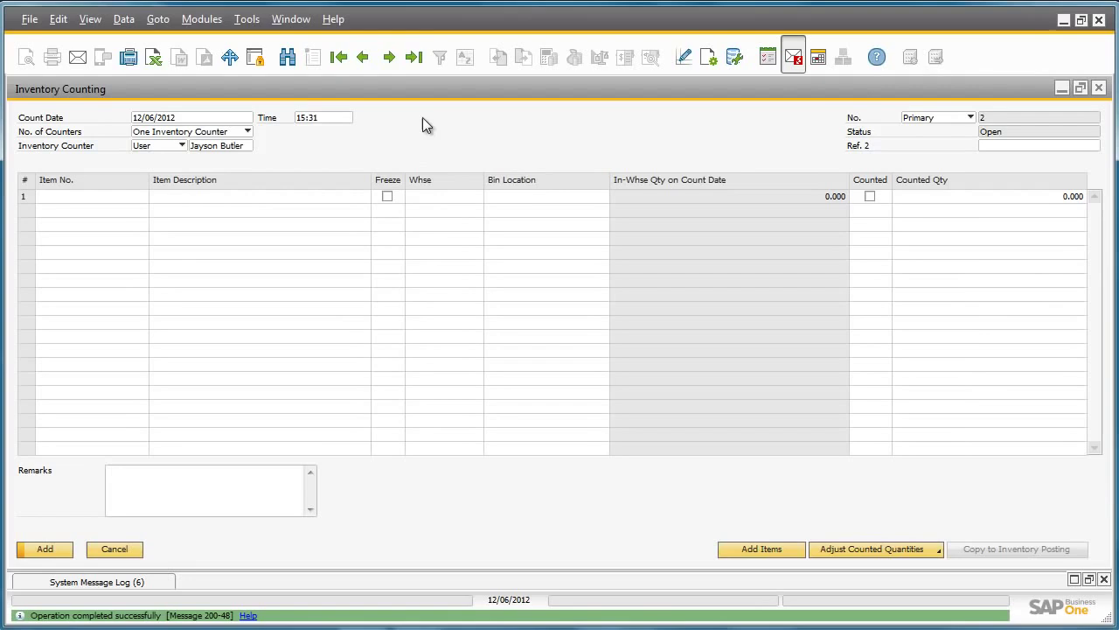
Step: Preview the last counting document's print sheet with in-warehouse quantities and both counters' counts, then close the preview and the document
left_click(414, 58)
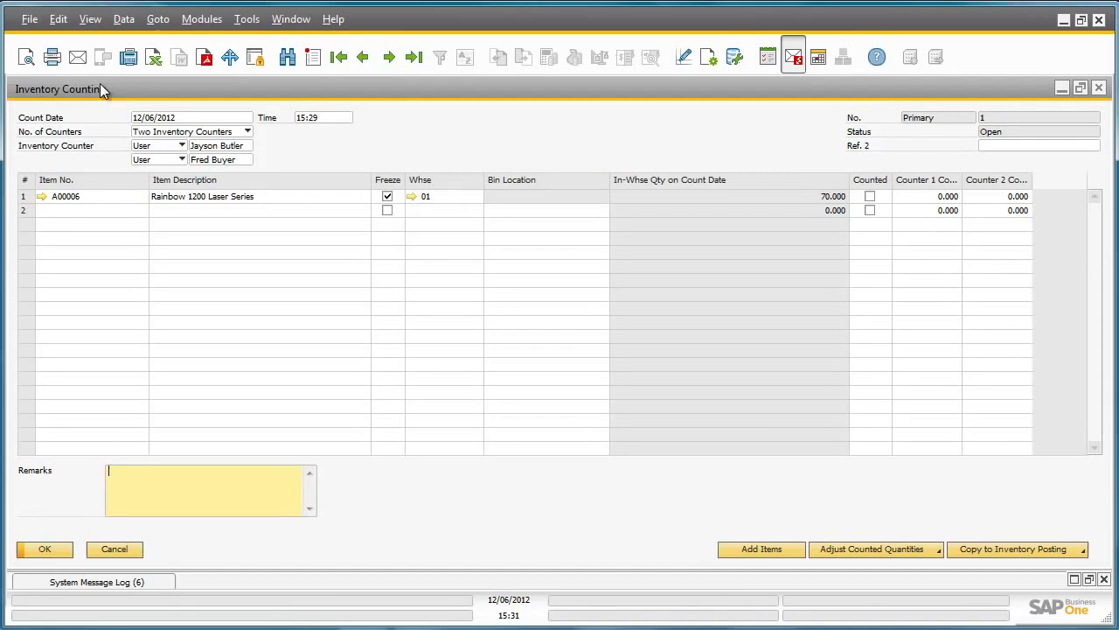
left_click(27, 57)
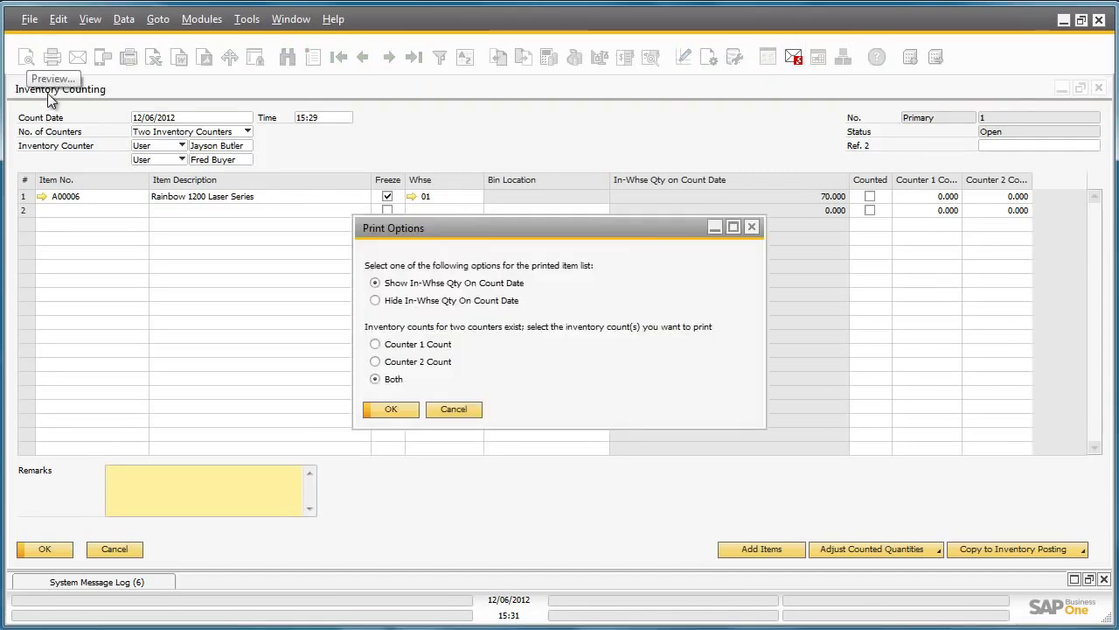
left_click(410, 415)
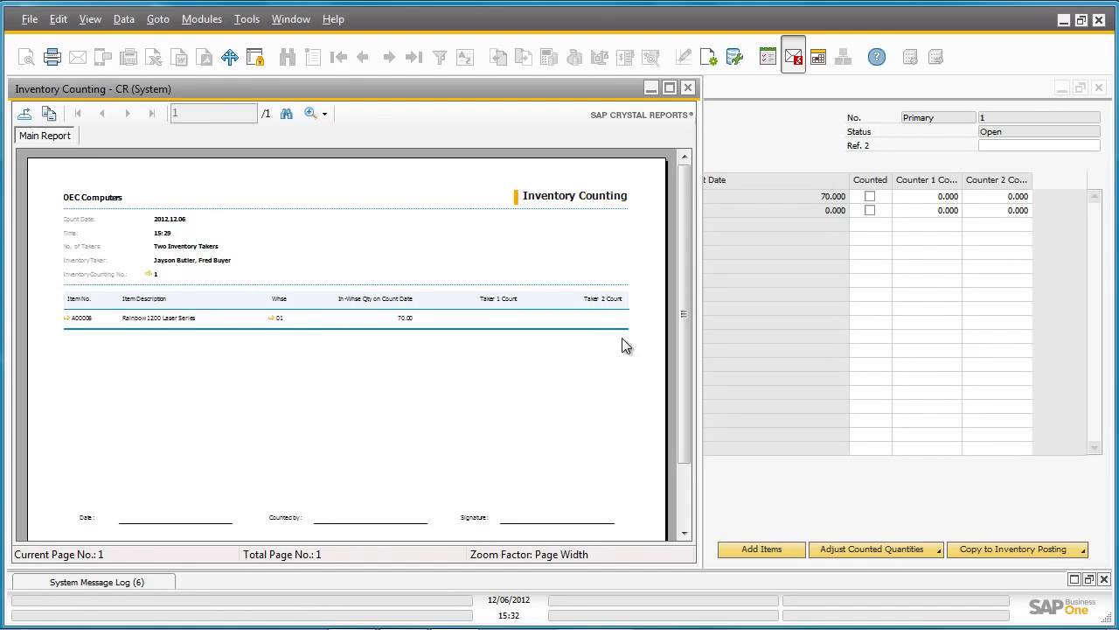
scroll(683, 284, "down", 1)
left_click_drag(683, 282, 686, 257)
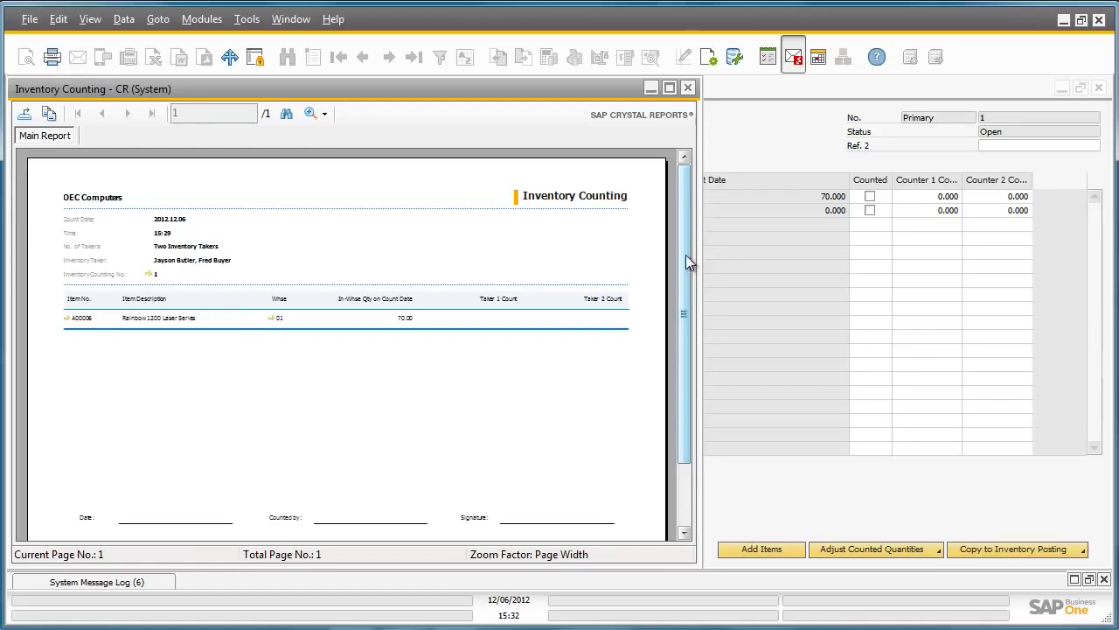
left_click(690, 88)
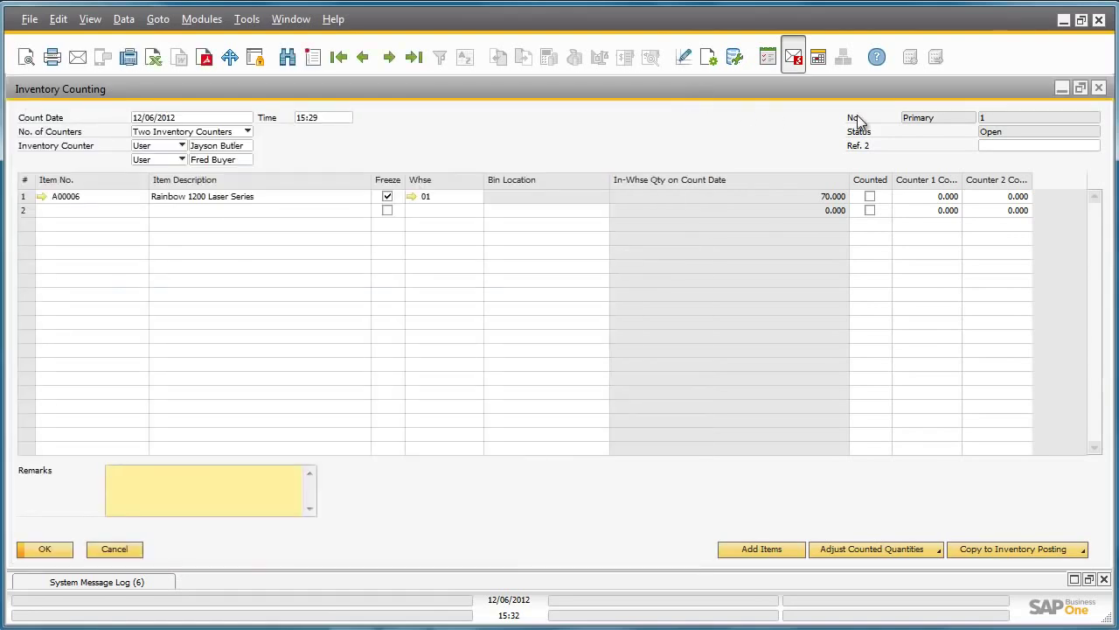
left_click(1101, 90)
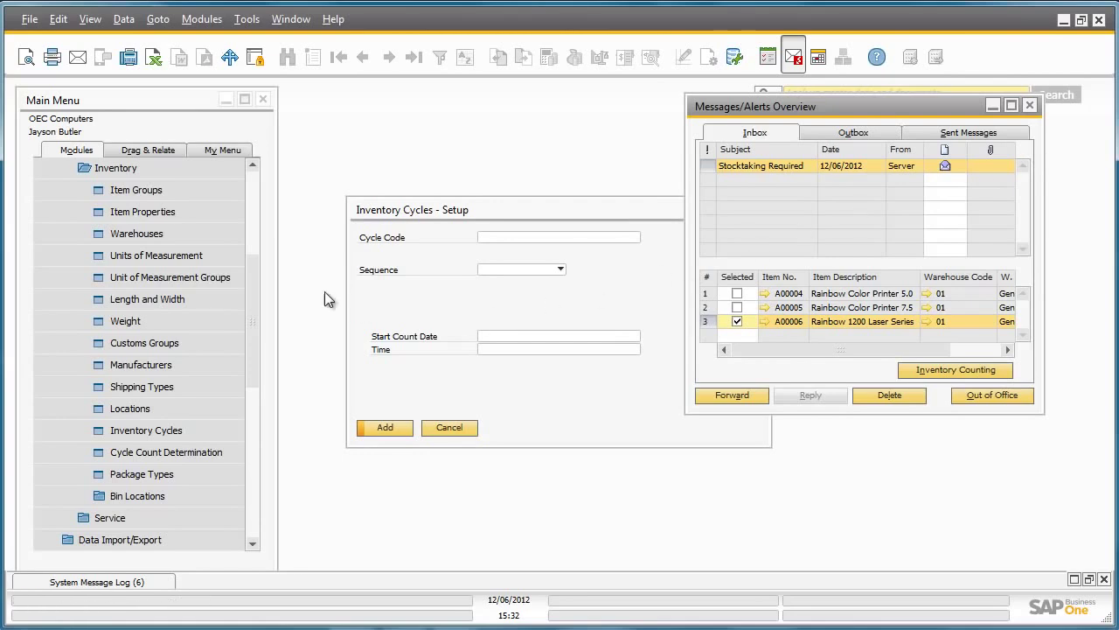
Step: Reopen the last inventory counting document from the inventory transactions
left_click(189, 170)
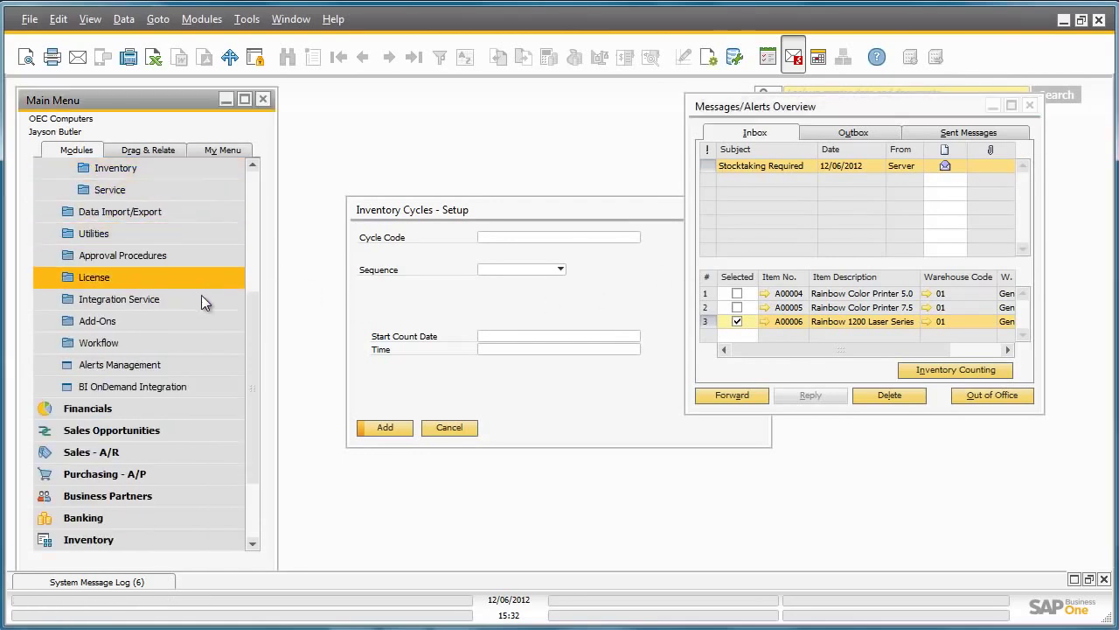
left_click(189, 533)
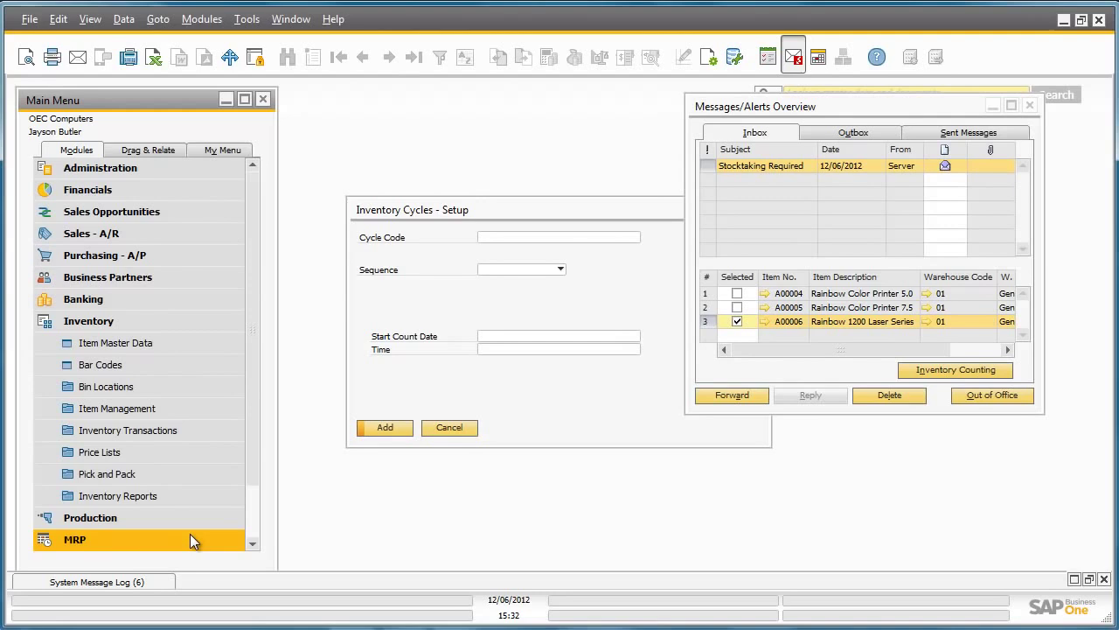
left_click(196, 429)
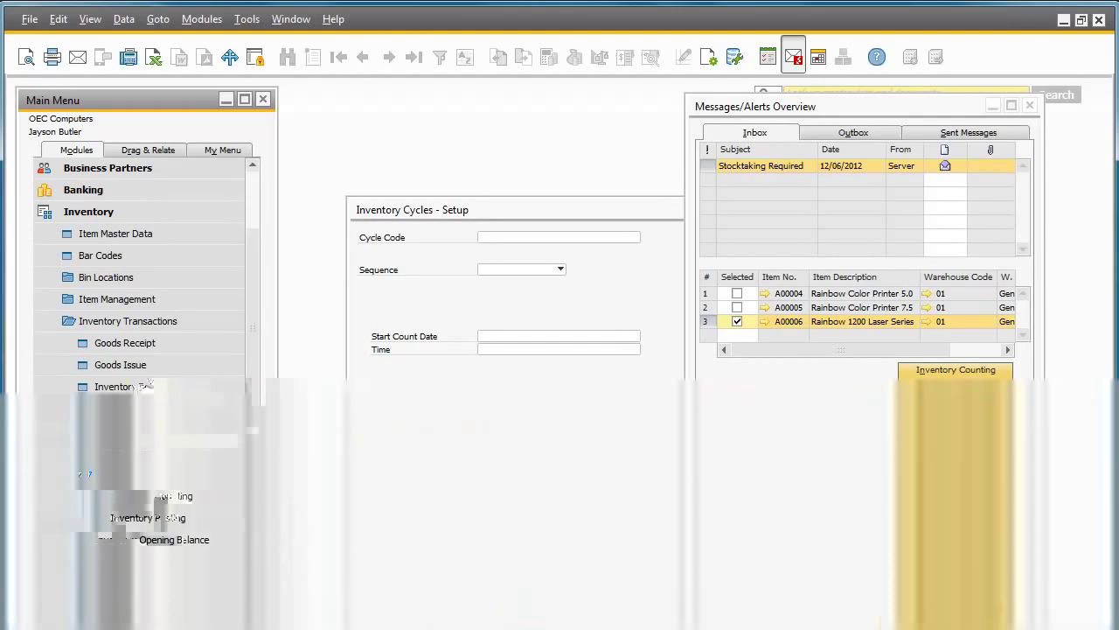
left_click(189, 496)
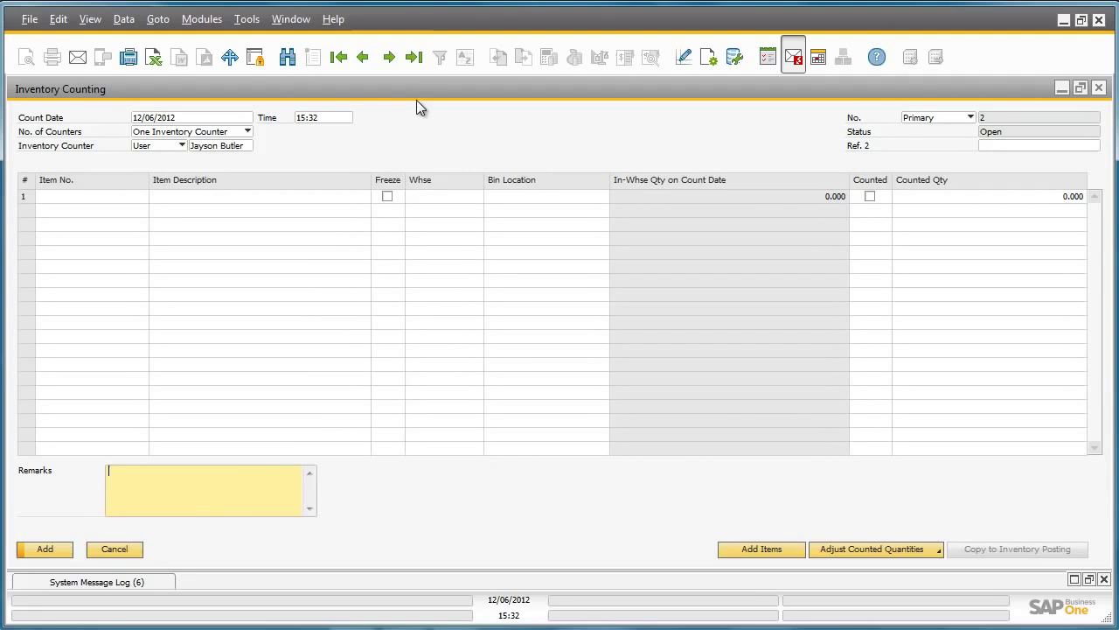
left_click(414, 57)
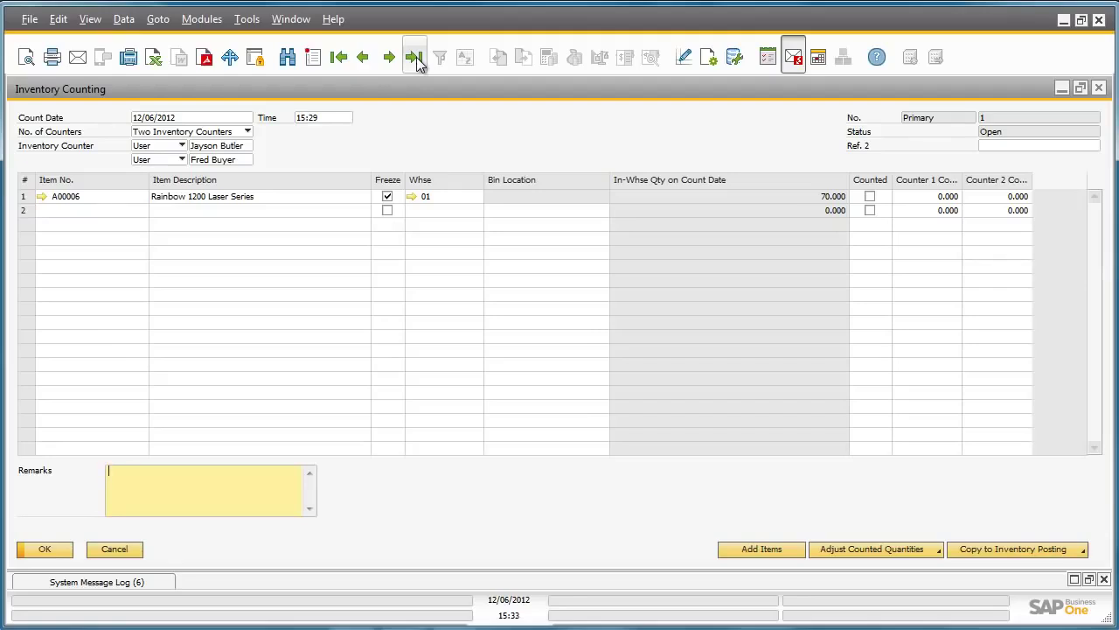
Step: Enter counted quantities of 69 for Counter 1 and 68 for Counter 2 on item A00006, and update the counting document
left_click(919, 195)
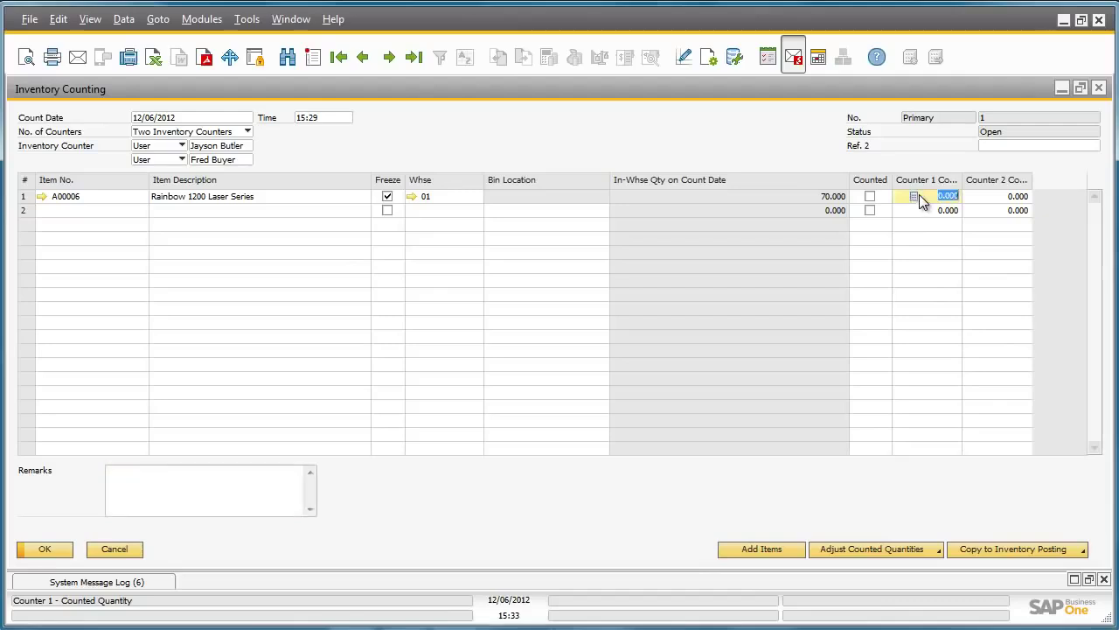
type("69")
key("Tab")
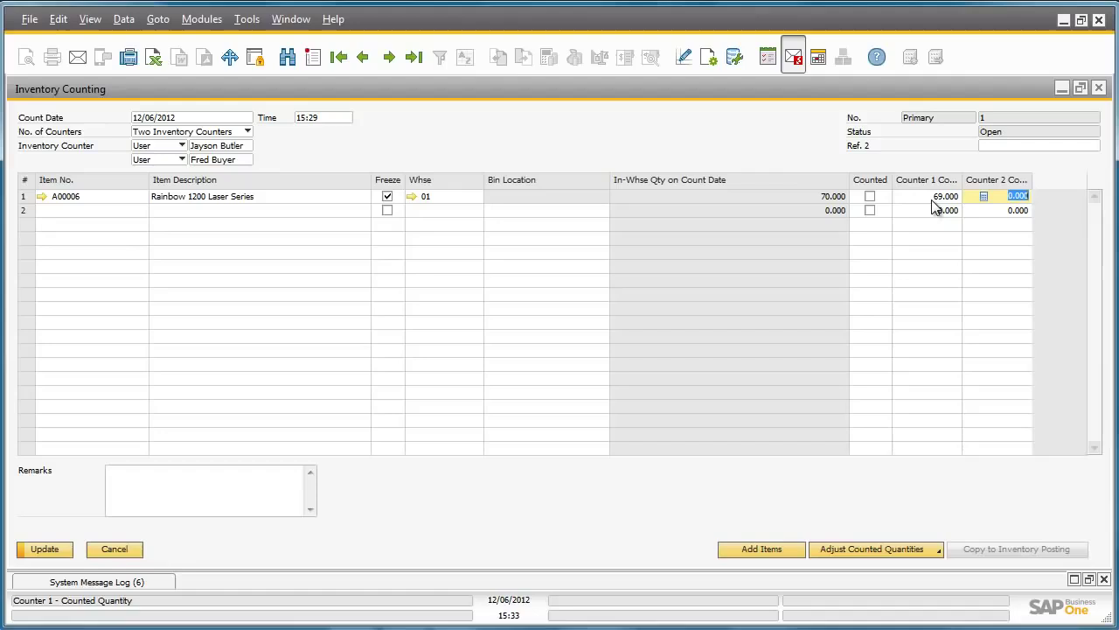
type("68")
key("Tab")
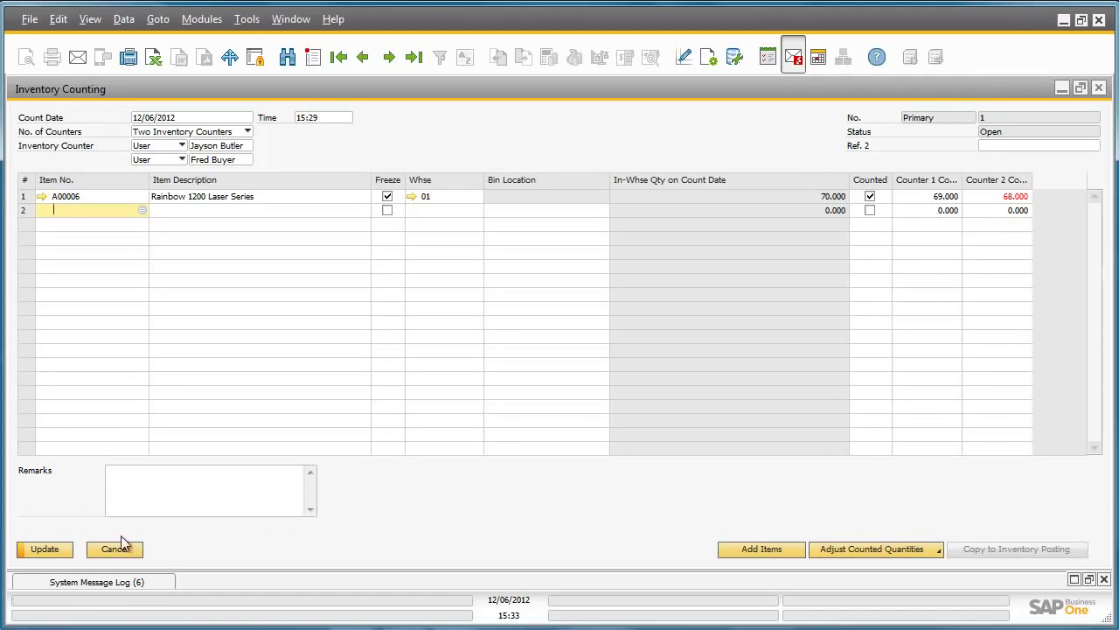
left_click(50, 550)
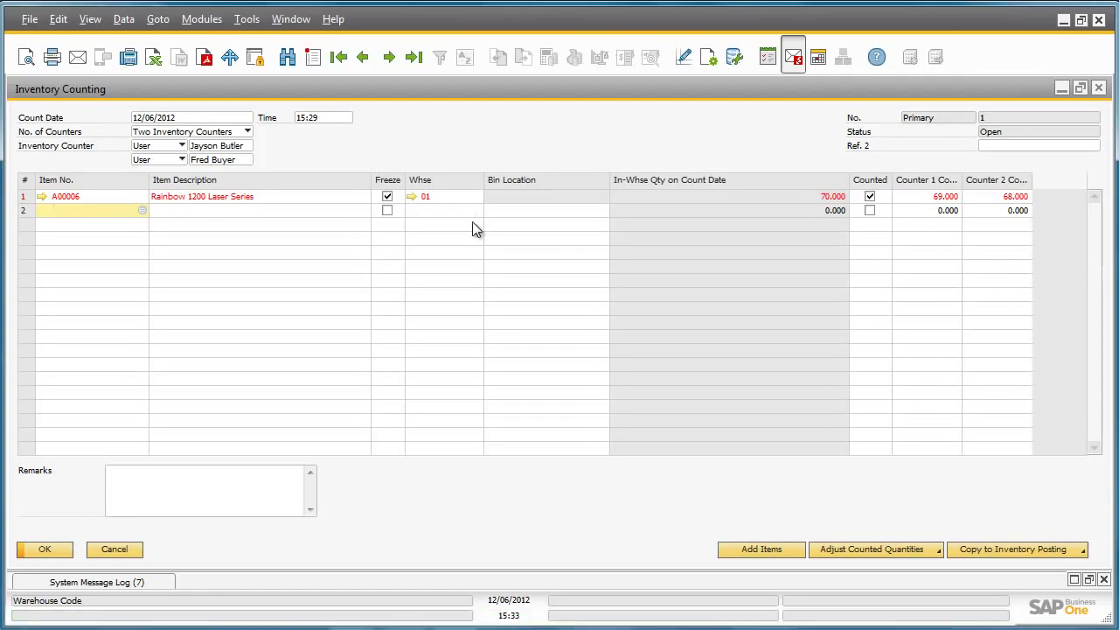
Step: Copy the counting to an inventory posting using the Counter 2 count and start adding the posting
left_click(1018, 548)
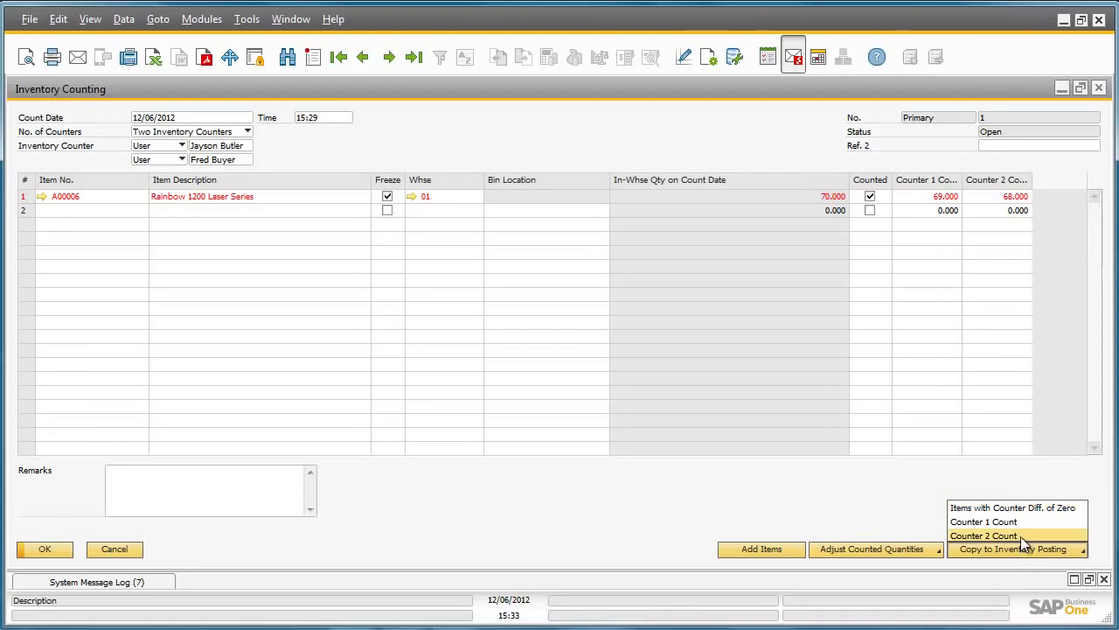
left_click(1021, 536)
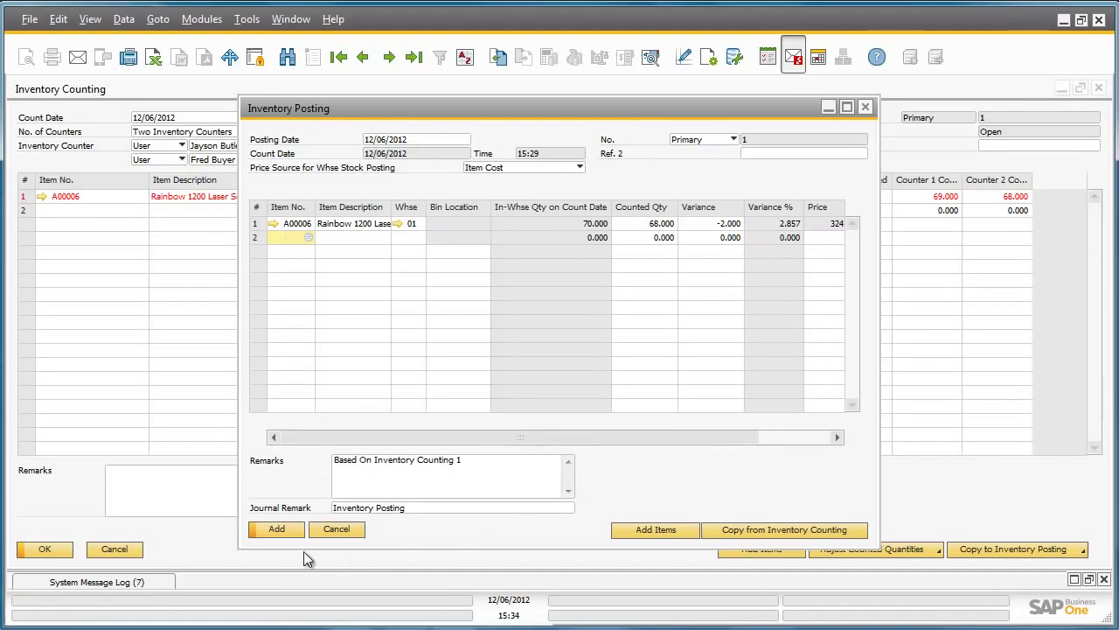
left_click(280, 530)
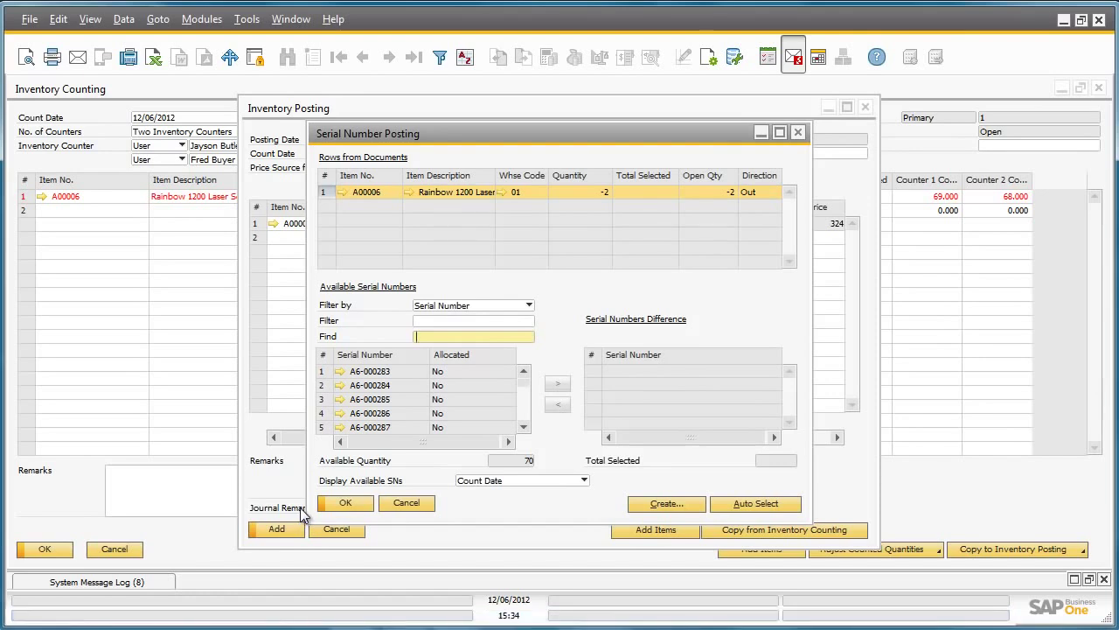
Step: Assign serial numbers A6-000284 and A6-000285 to the outgoing difference for item A00006 and accept the serial number selection
left_click(324, 385)
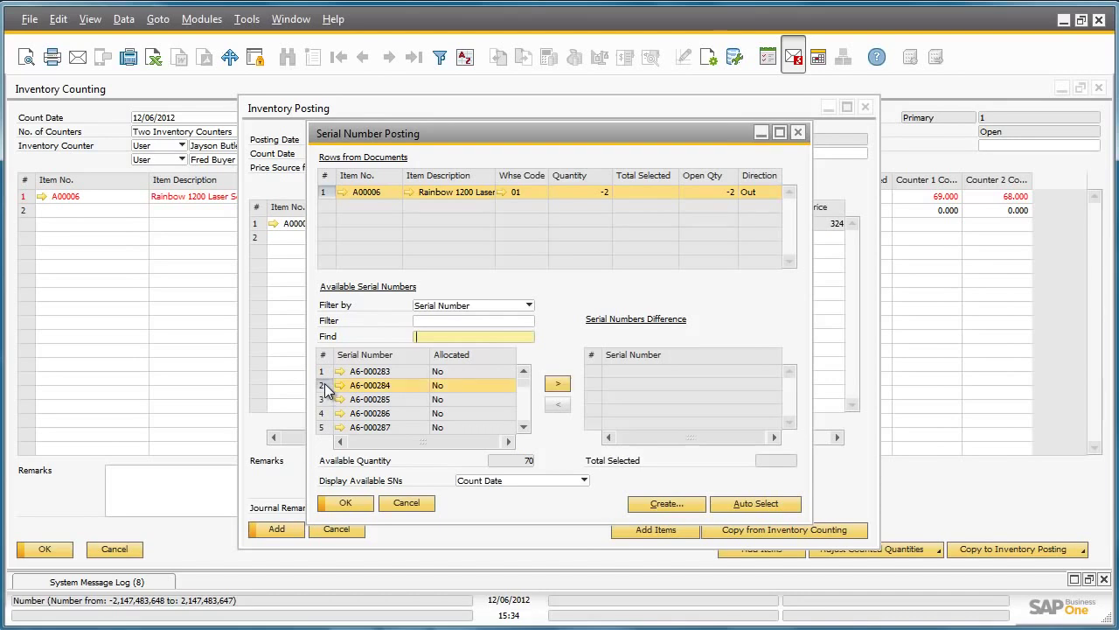
left_click(559, 383)
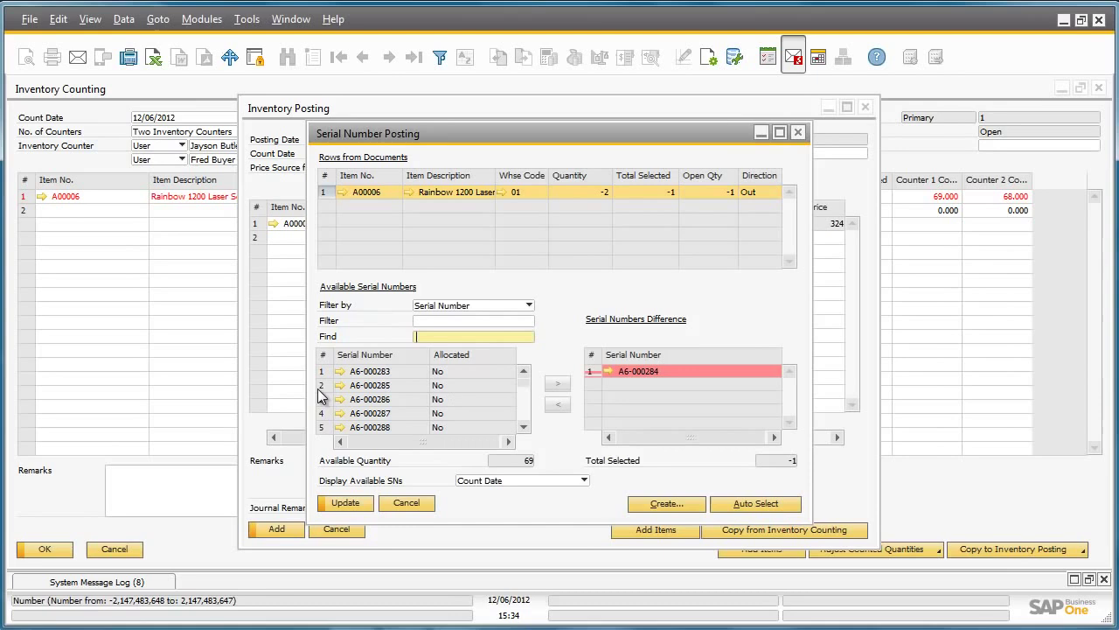
left_click(321, 386)
left_click(560, 387)
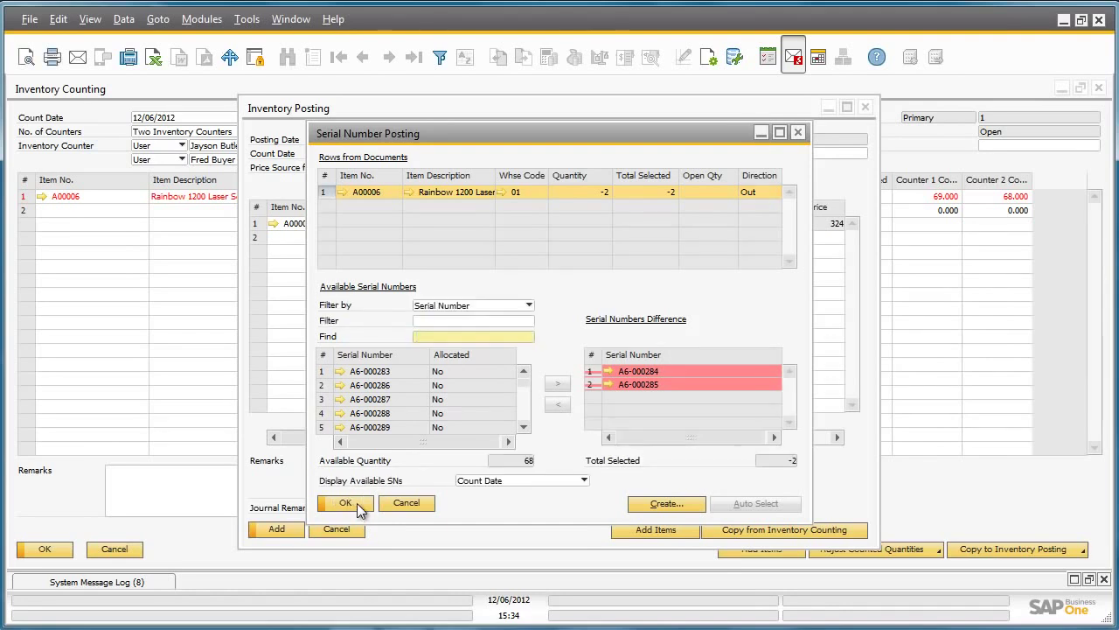
left_click(357, 503)
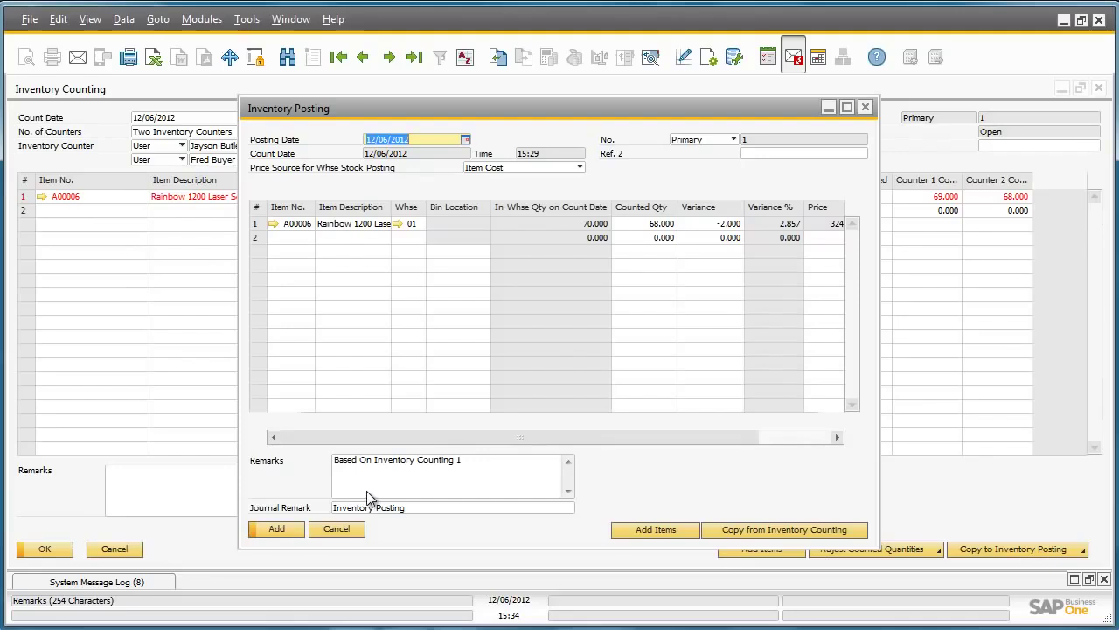
Step: Add the inventory posting permanently, then close the posting and inventory counting windows
left_click(283, 528)
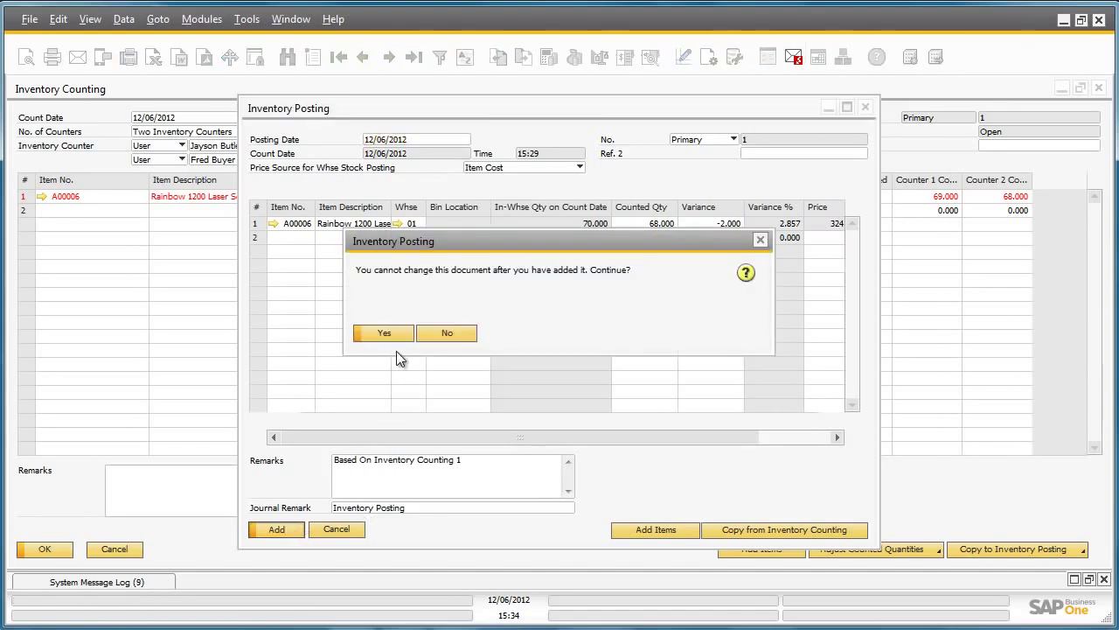
left_click(399, 335)
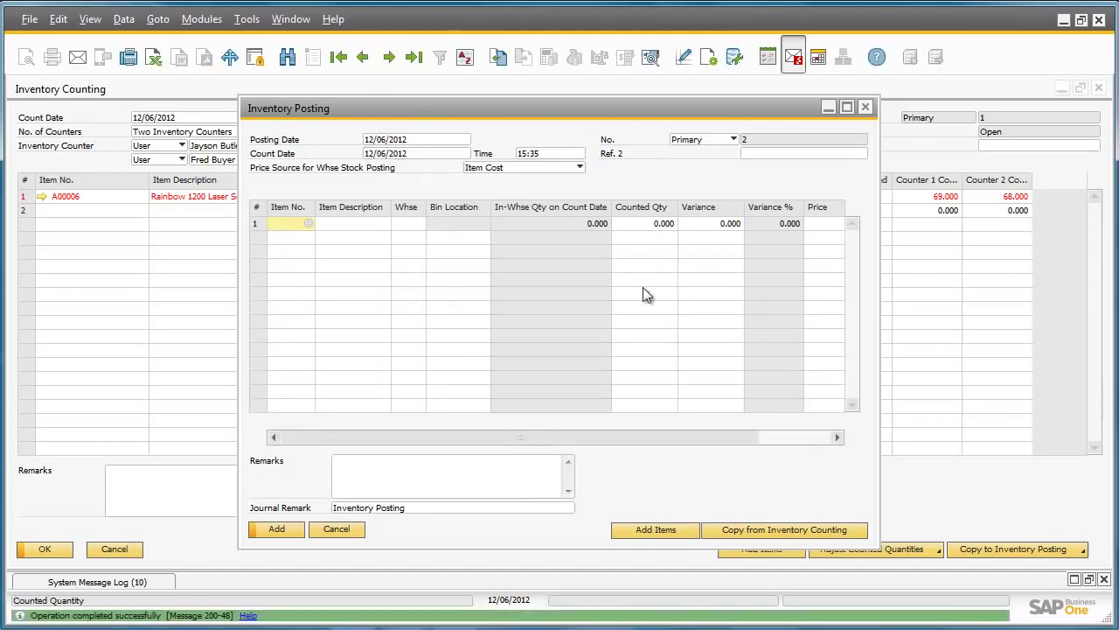
left_click(865, 109)
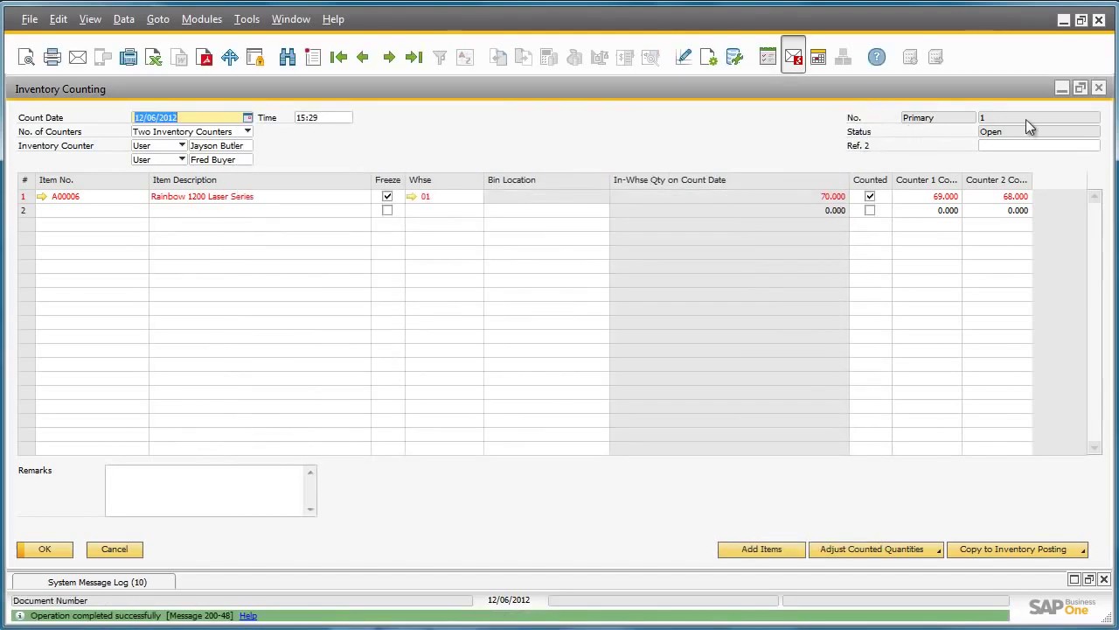
left_click(1099, 91)
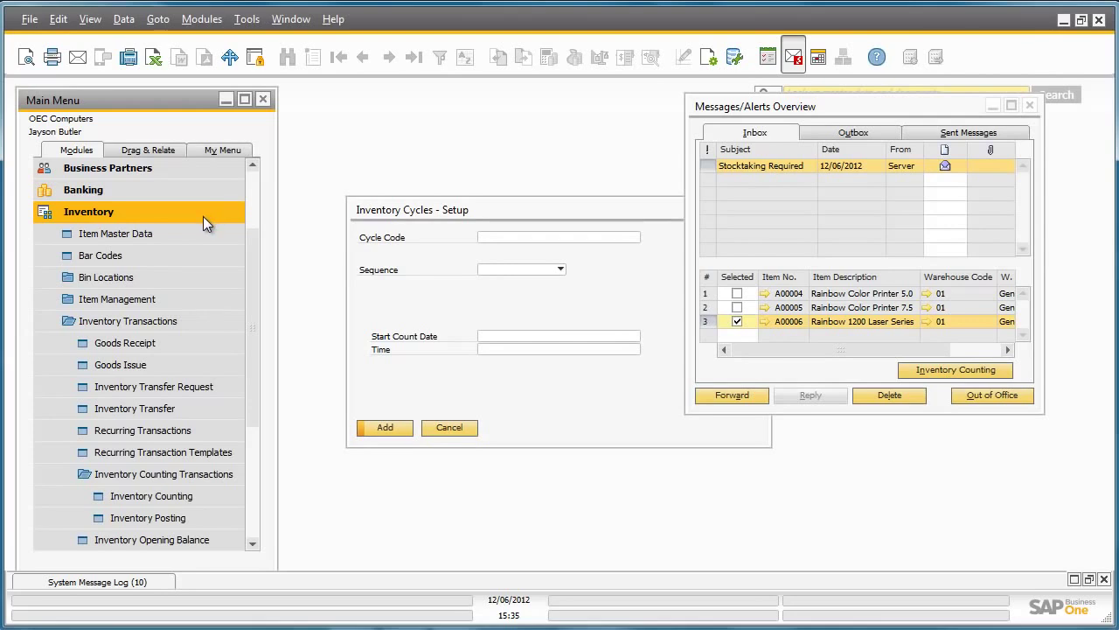
Step: Run the Inventory Counting Transactions Report from the inventory reports with the default selection criteria and maximize the report
left_click(213, 317)
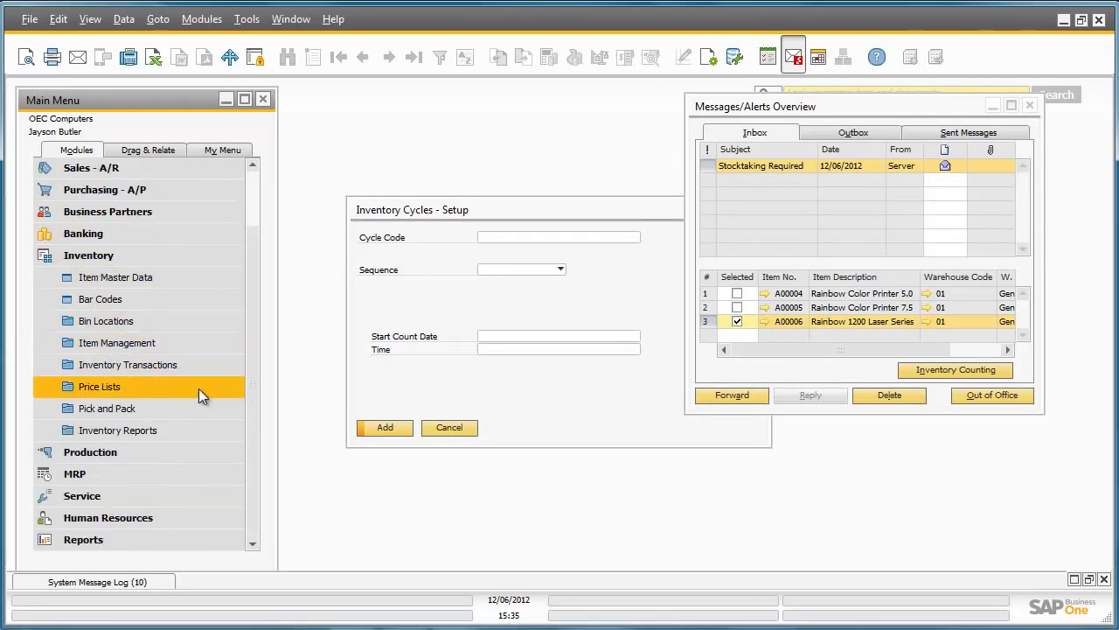
left_click(190, 429)
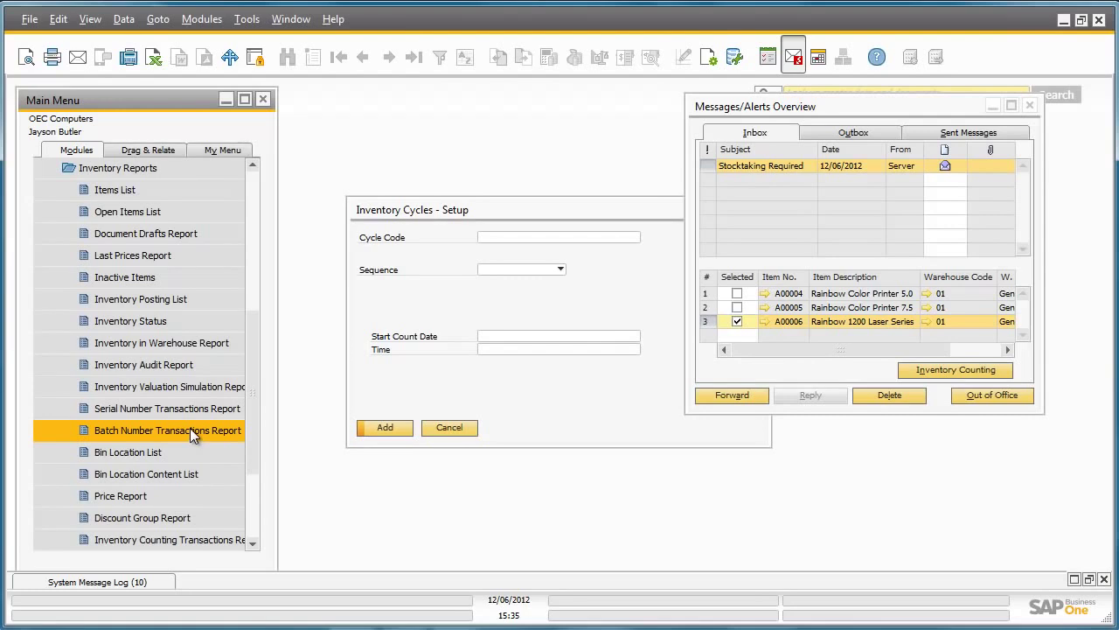
scroll(216, 435, "down", 2)
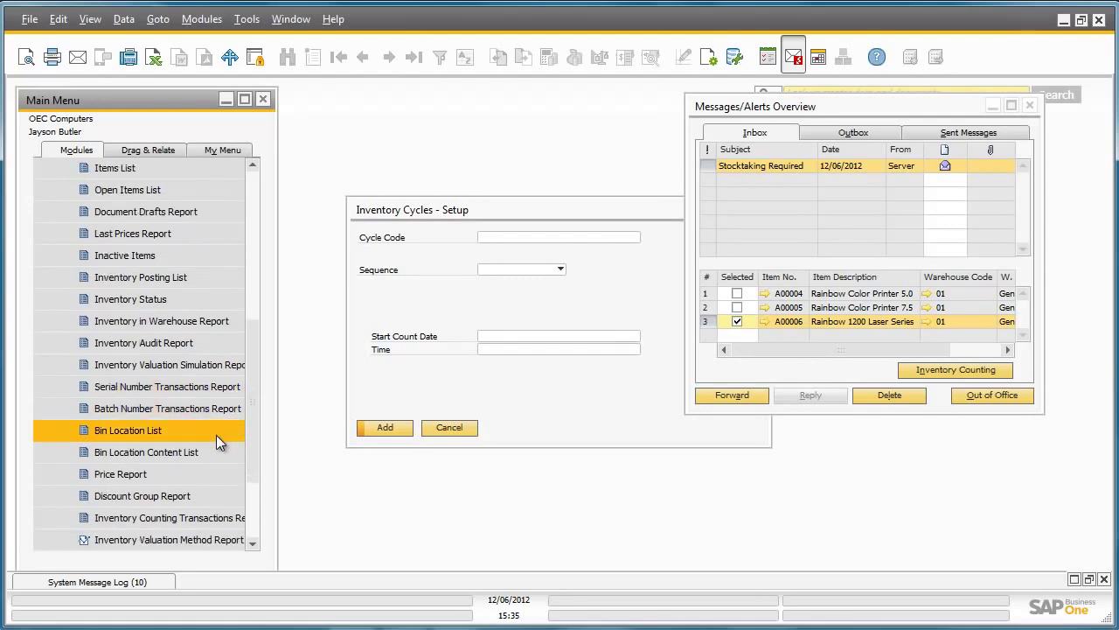
left_click(223, 491)
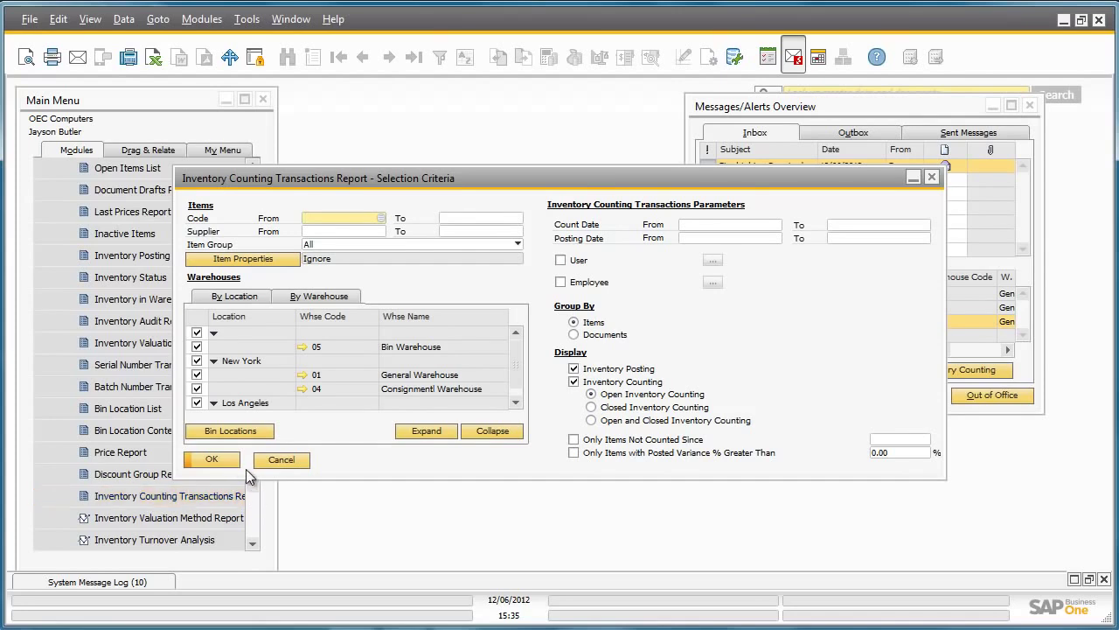
left_click(230, 459)
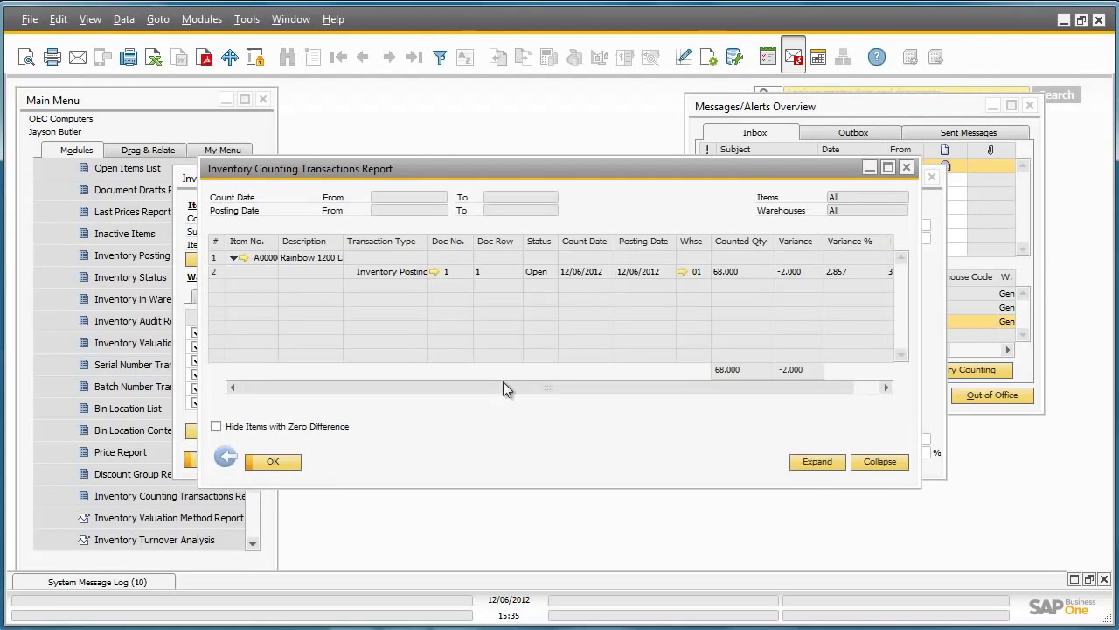
left_click(890, 166)
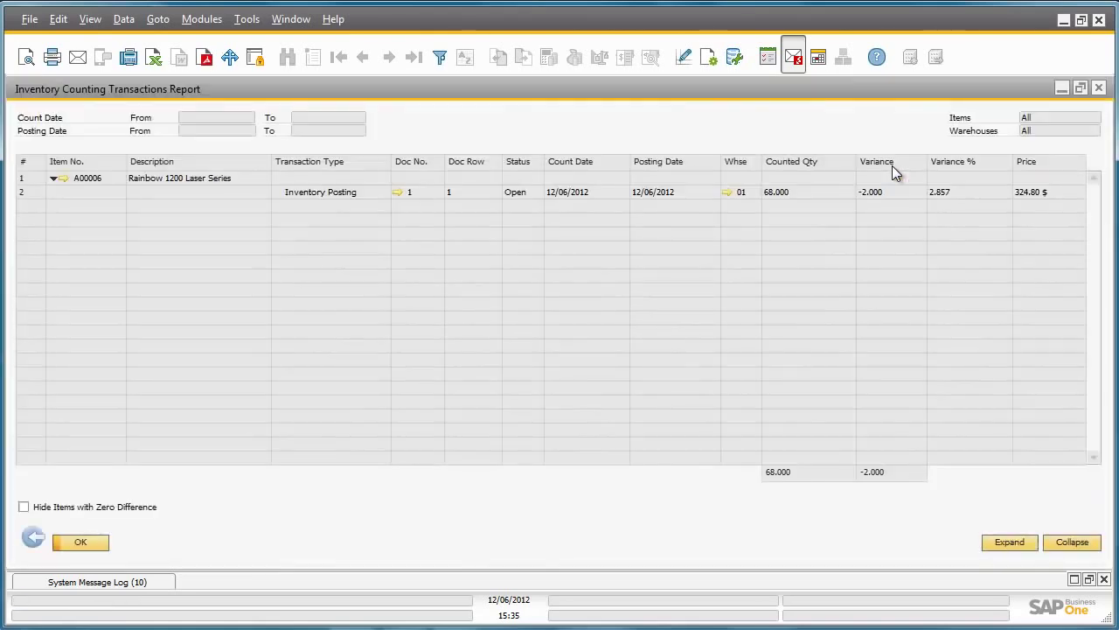